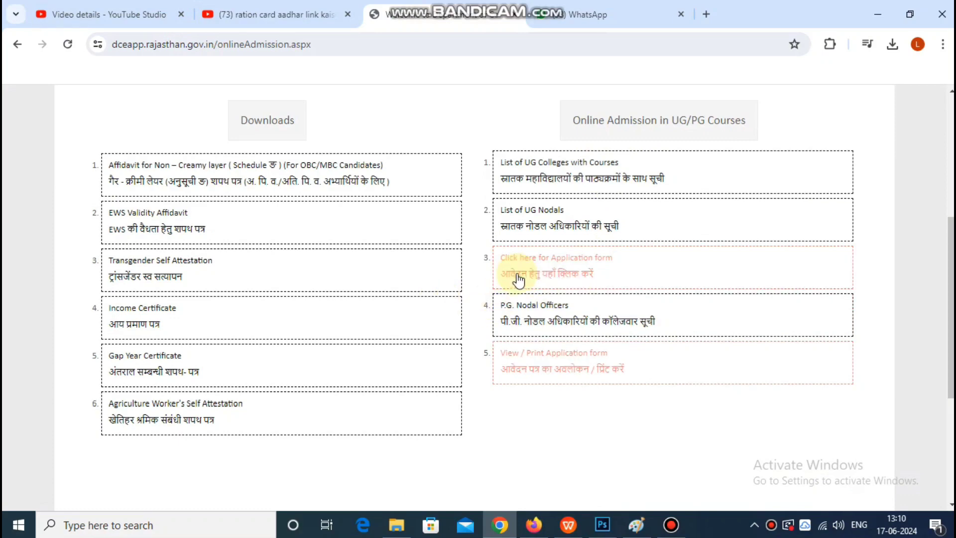
Filter UG colleges to Rajsamand, pick S.M.B. Government College, Nathdwara, and answer Rajasthan resident Yes
left_click(558, 272)
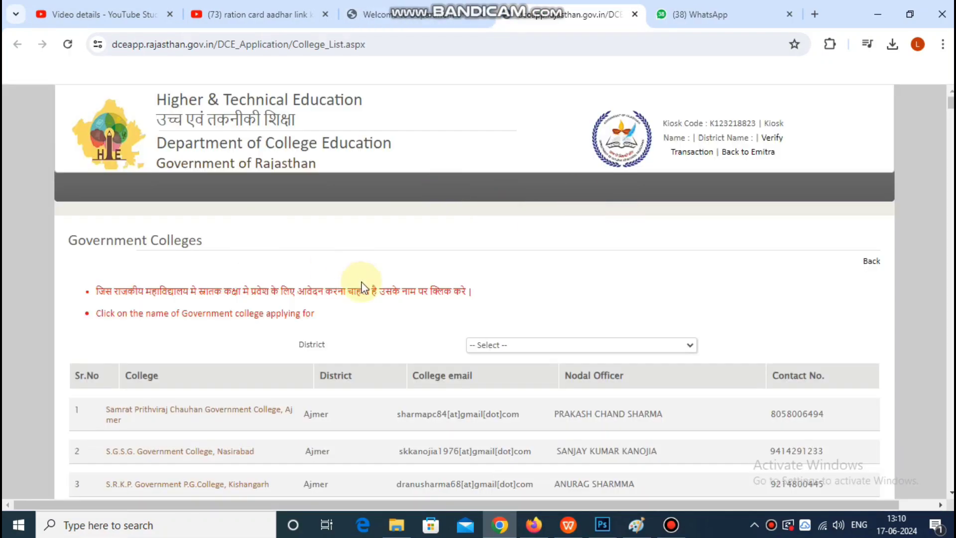
scroll(363, 277, "down", 3)
left_click(546, 204)
scroll(530, 349, "down", 2)
scroll(530, 349, "down", 2)
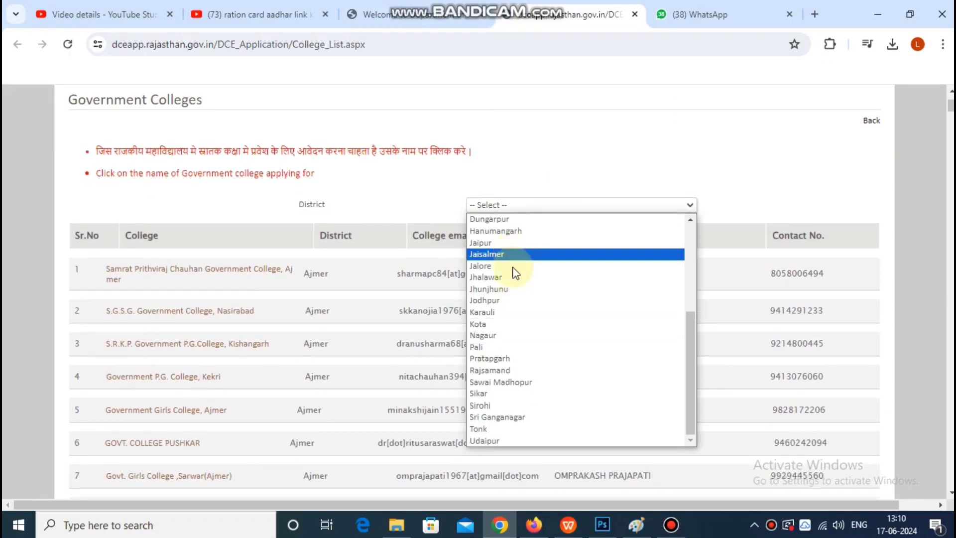
left_click(516, 367)
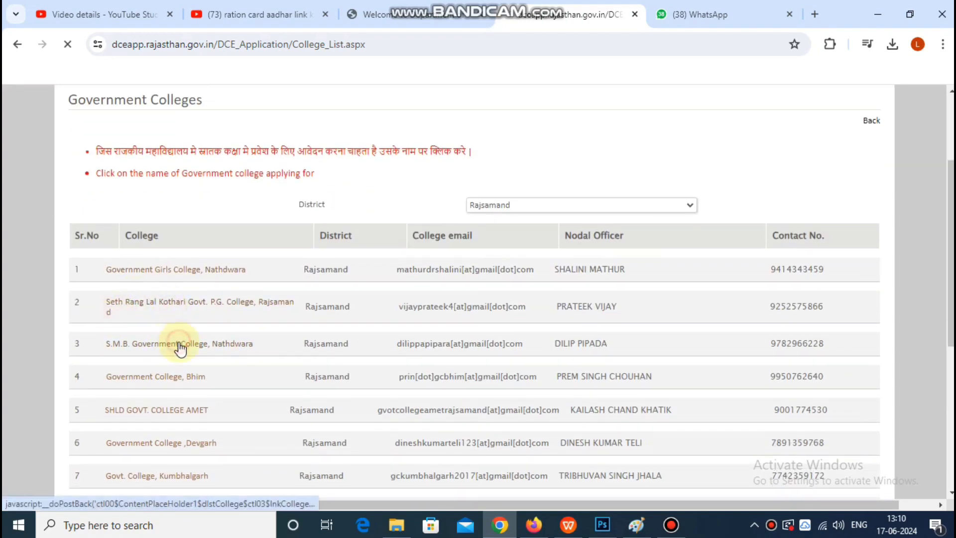
left_click(180, 346)
left_click(662, 270)
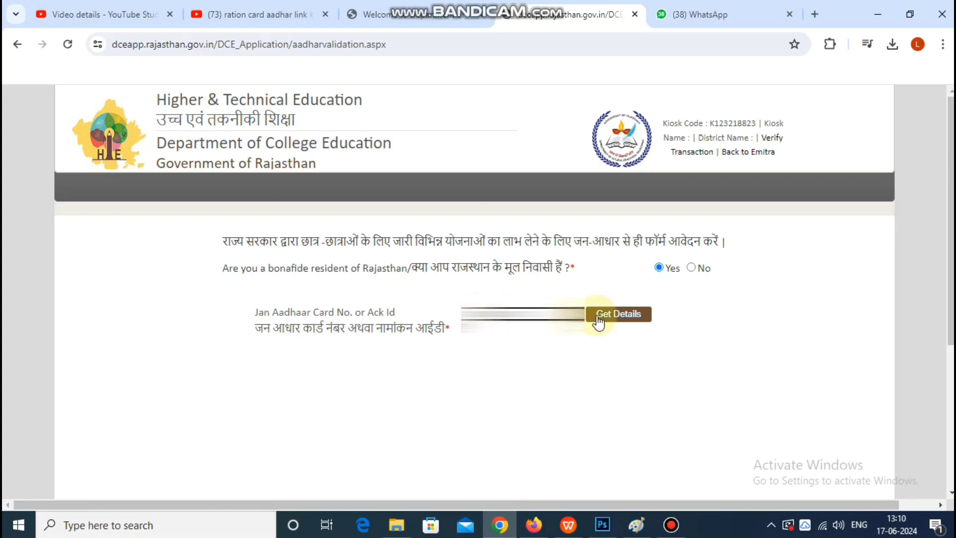
Fetch the Jan Aadhaar family members, select the third member and dismiss the OTP alert
left_click(619, 321)
scroll(621, 325, "down", 1)
scroll(619, 323, "down", 2)
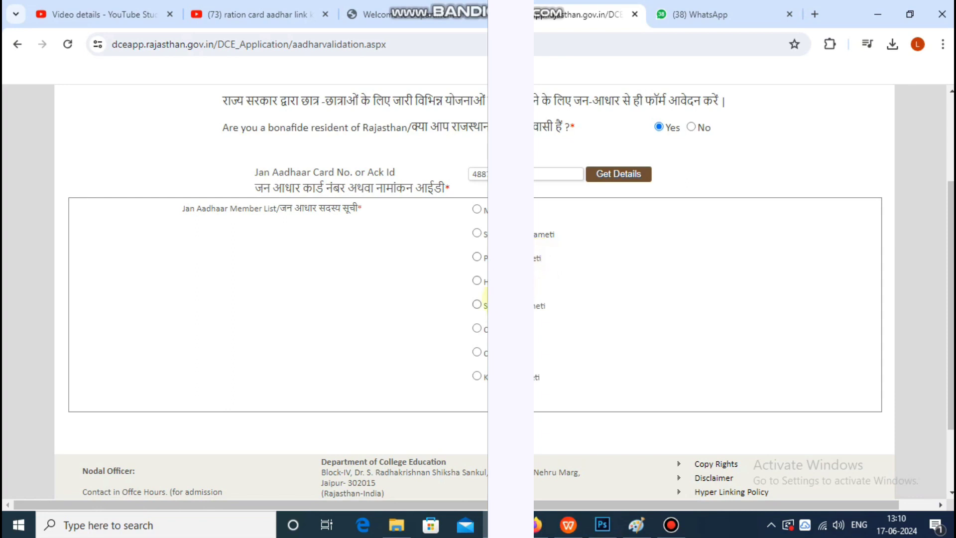
left_click(477, 257)
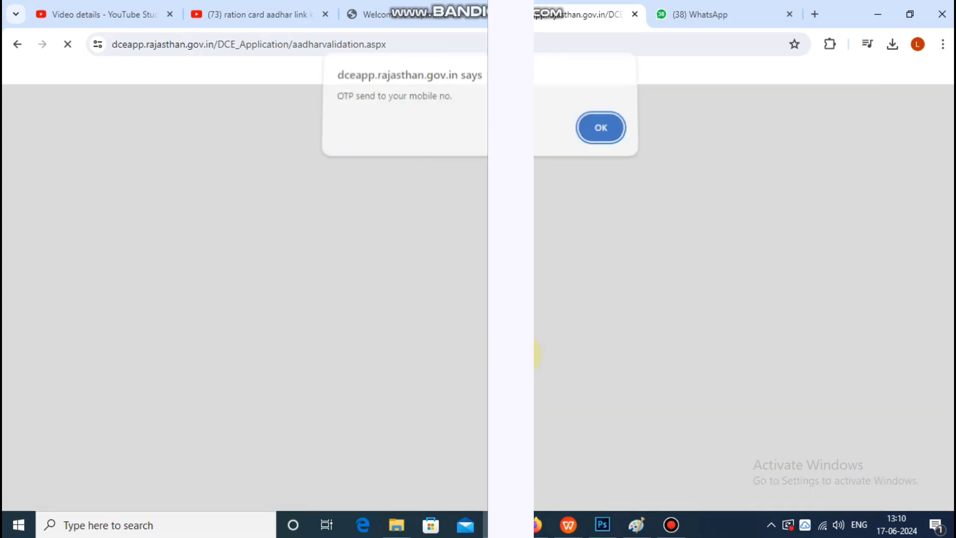
left_click(590, 135)
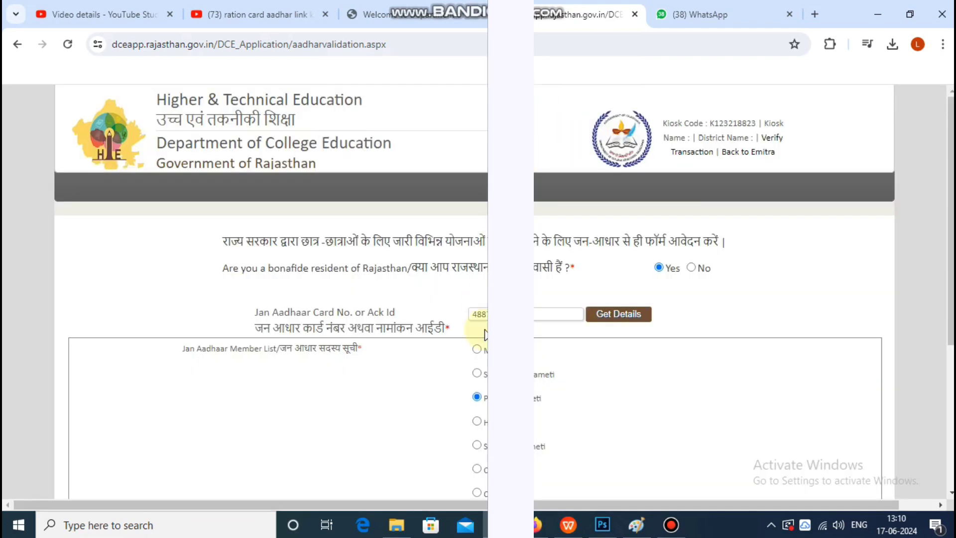
Enter the received OTP and verify it to open the admission form
scroll(477, 328, "down", 3)
scroll(477, 328, "down", 2)
left_click(481, 305)
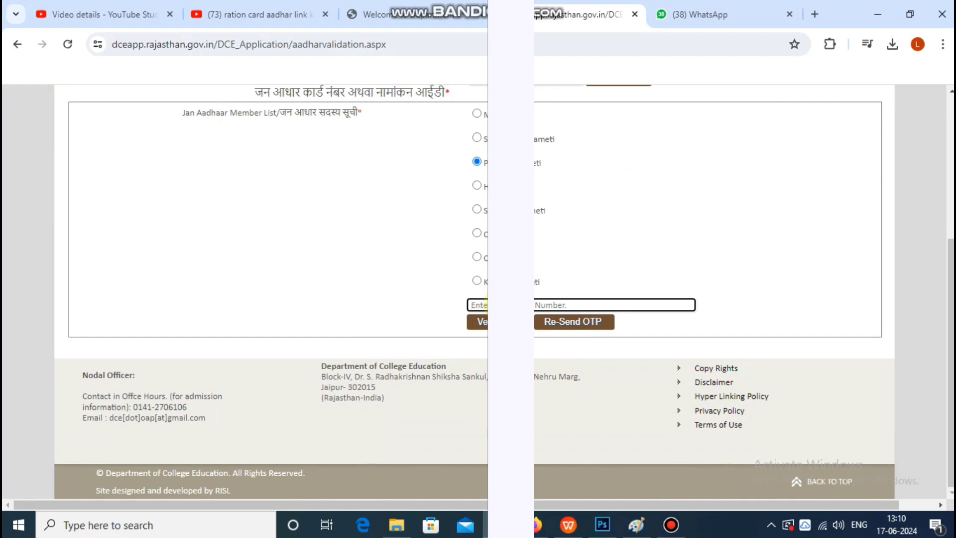
left_click(512, 322)
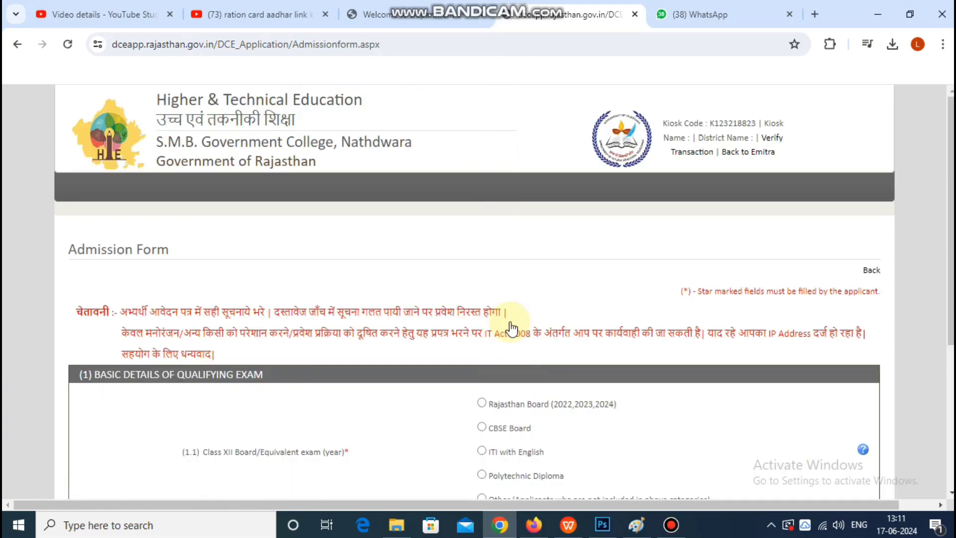
Choose Rajasthan Board as the qualifying exam and enter the applicant's and father's name initials
scroll(718, 455, "down", 5)
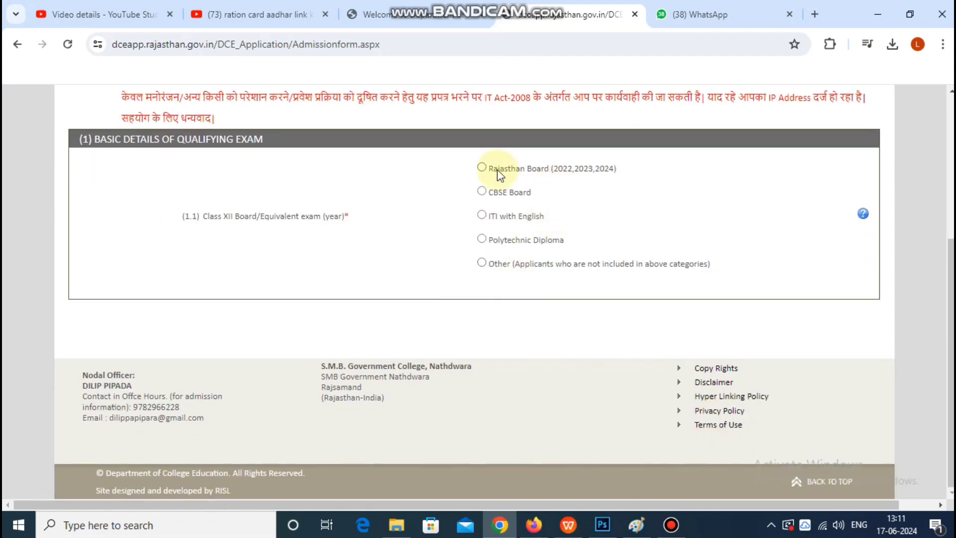
left_click(486, 169)
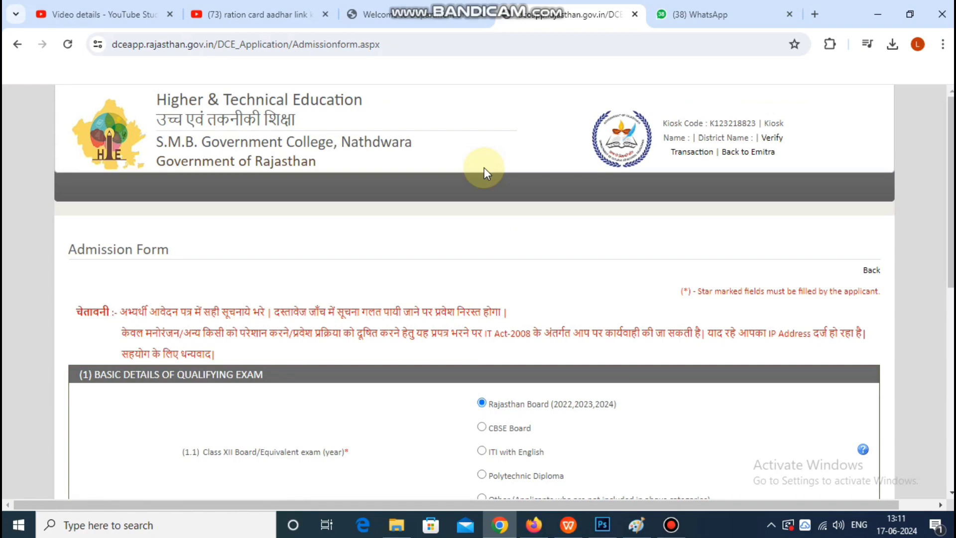
scroll(488, 210, "down", 4)
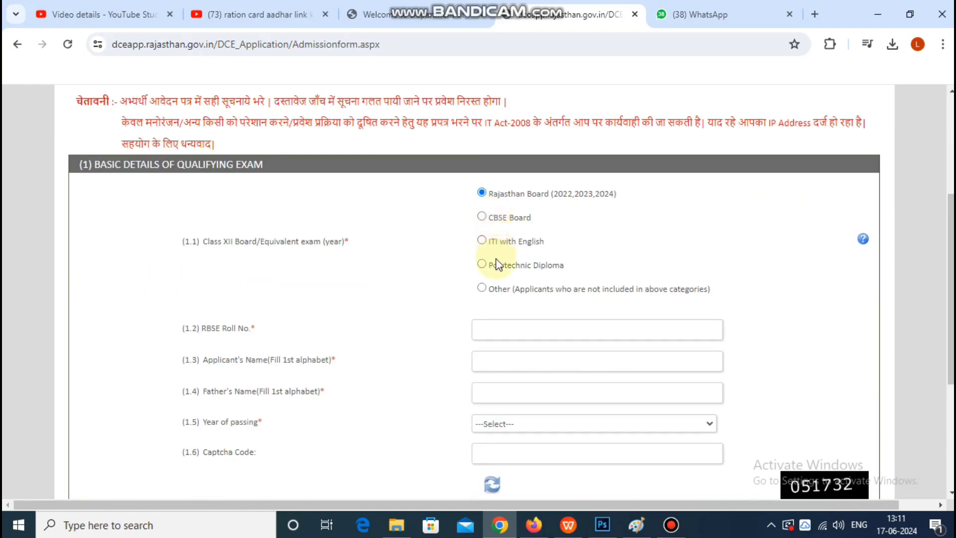
left_click(503, 360)
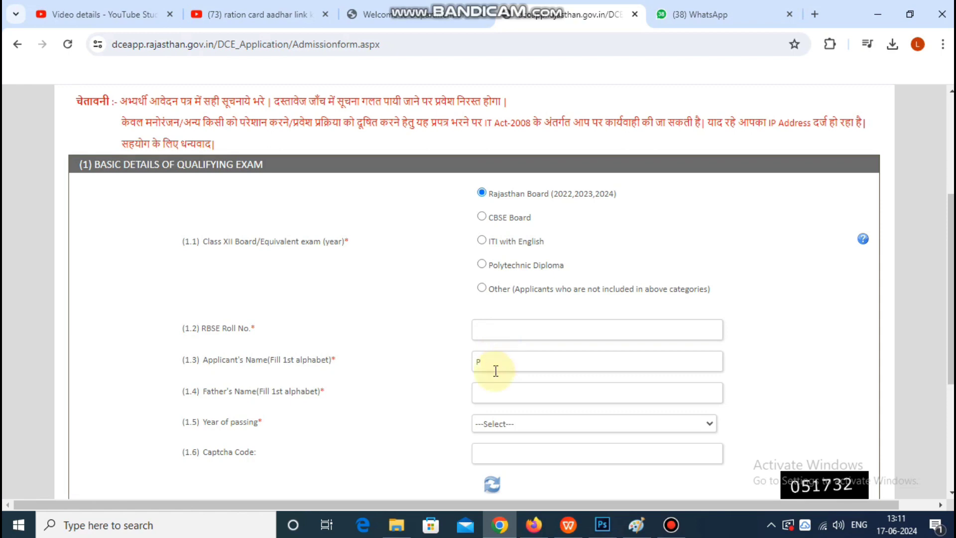
left_click(481, 401)
Set the year of passing to 2024 and type the captcha code
left_click(491, 425)
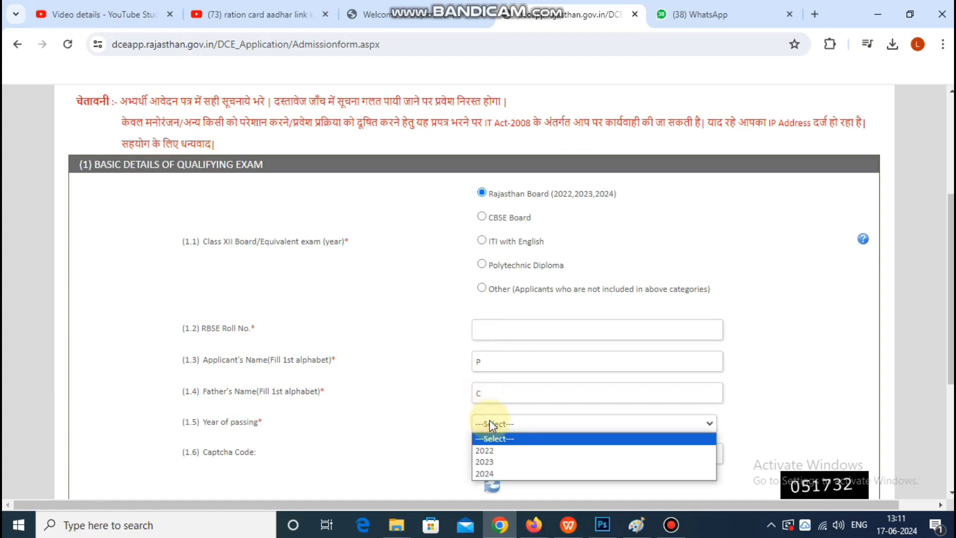
left_click(509, 473)
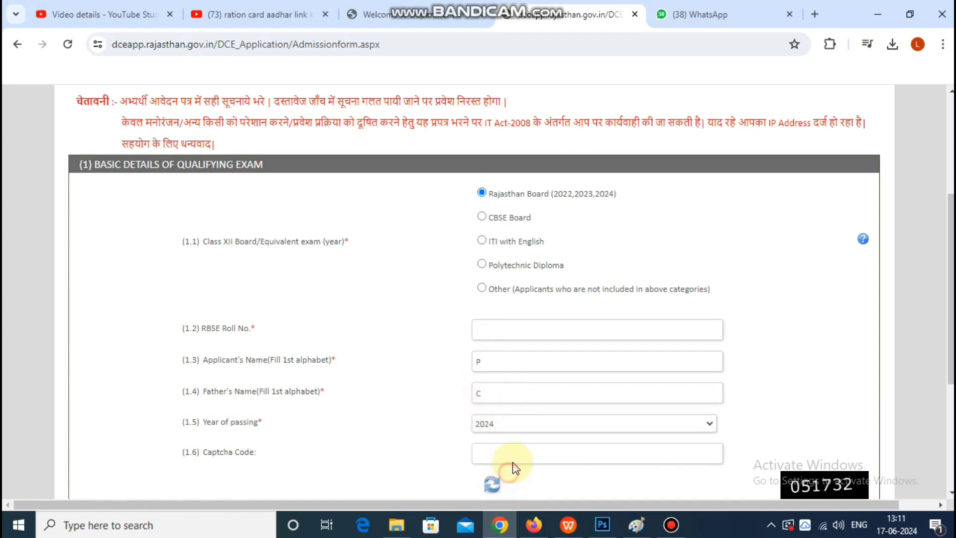
scroll(516, 424, "down", 1)
type("0")
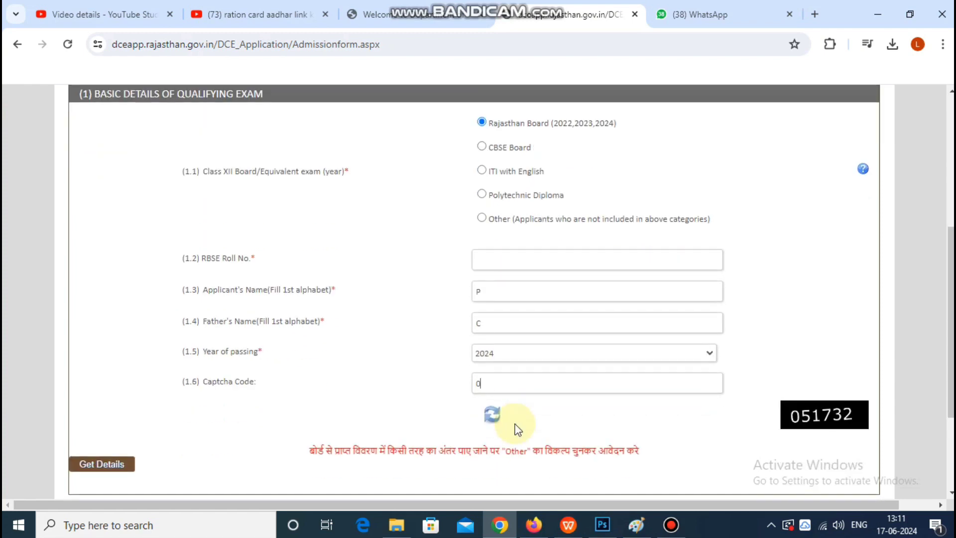
type("51732")
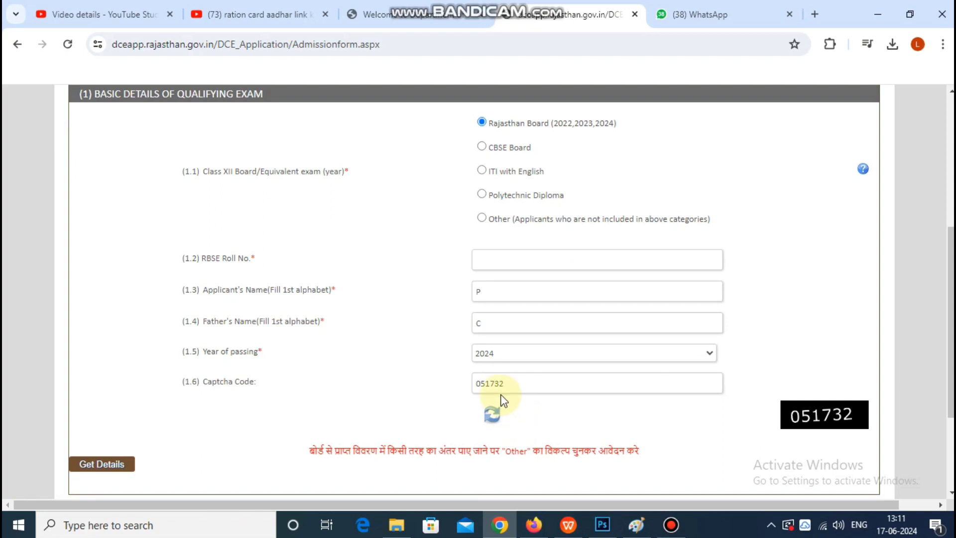
Enter the RBSE roll number and accept the board's fetched applicant details
left_click(521, 264)
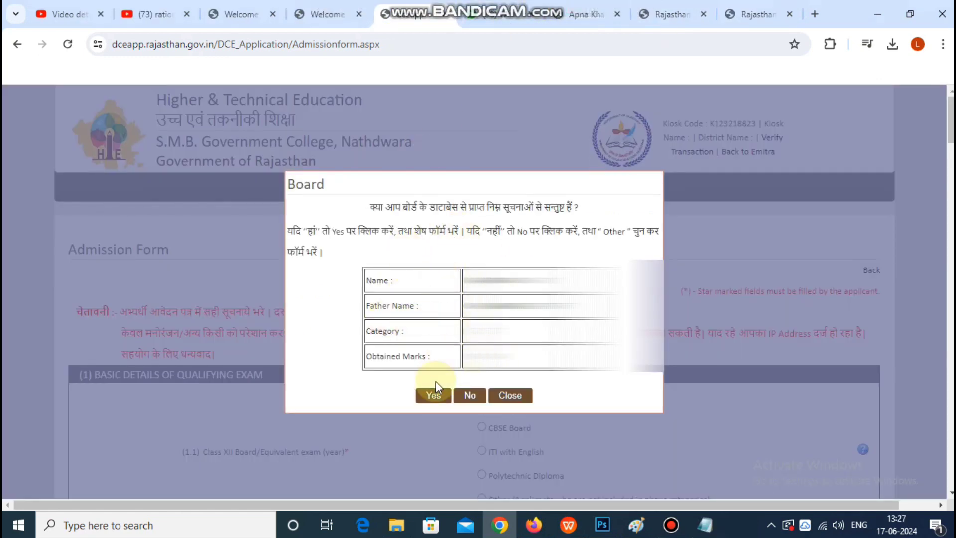
left_click(433, 396)
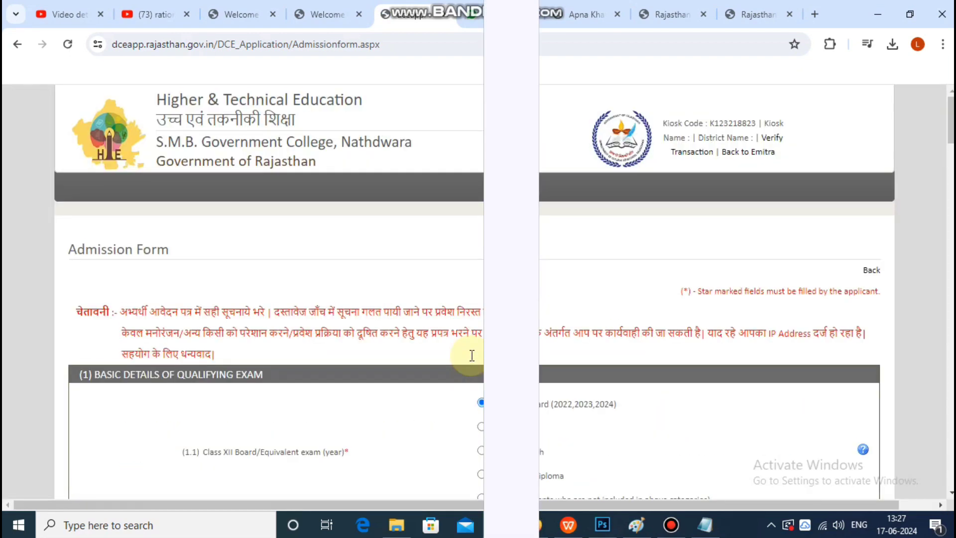
scroll(469, 352, "down", 8)
scroll(469, 344, "down", 1)
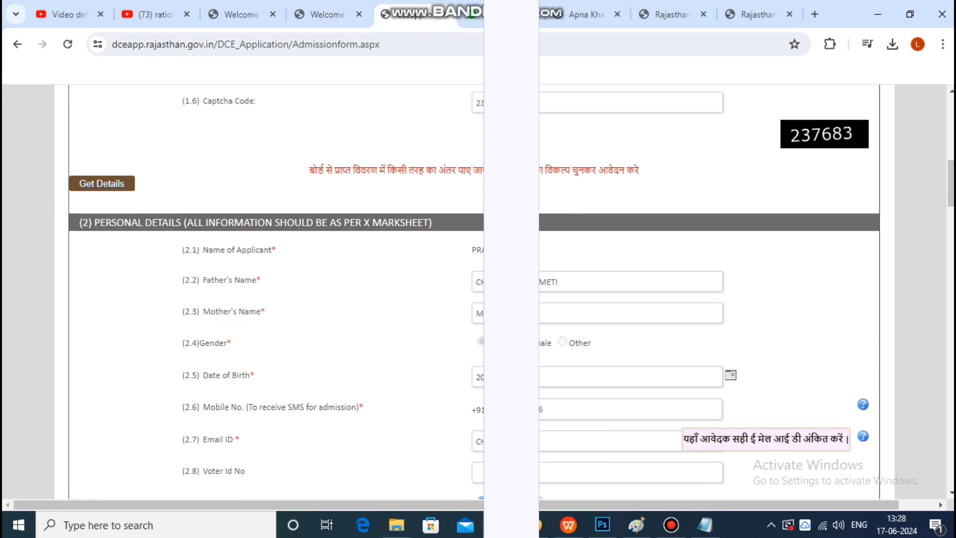
Replace the existing Email ID with the corrected email address
type("3")
left_click_drag(593, 448, 415, 443)
type("CS")
type("GMAIL.COM")
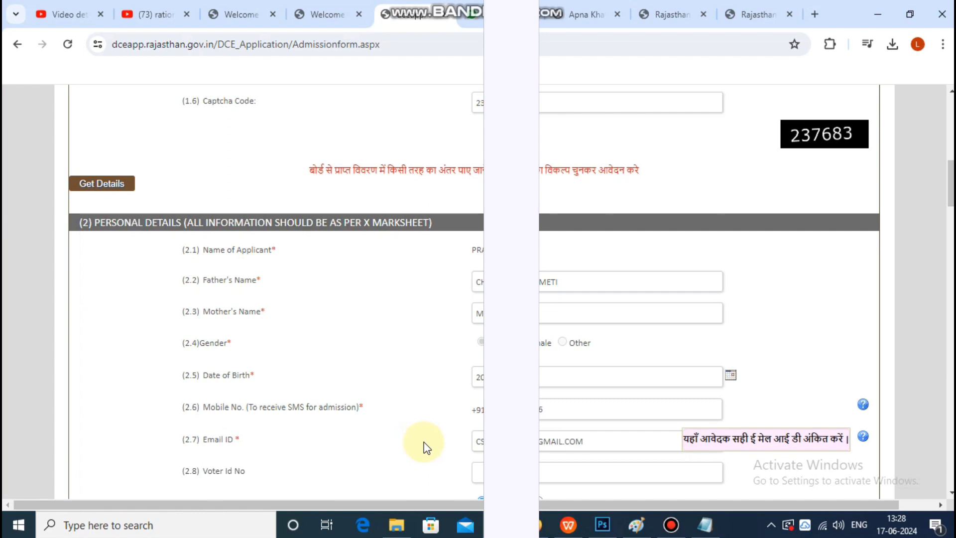
scroll(423, 443, "down", 3)
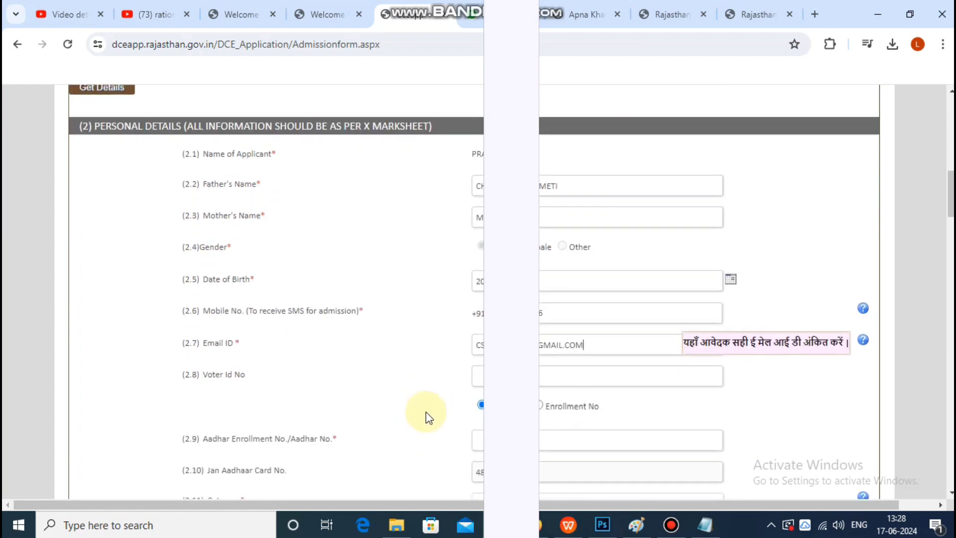
left_click(426, 400)
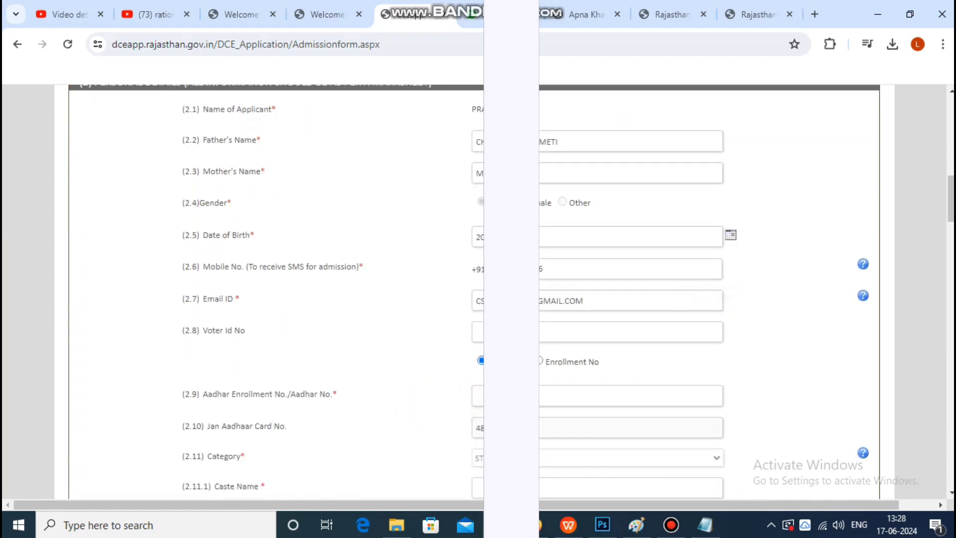
Fill in the Aadhar No. and Caste Name fields
type("48")
scroll(479, 331, "down", 3)
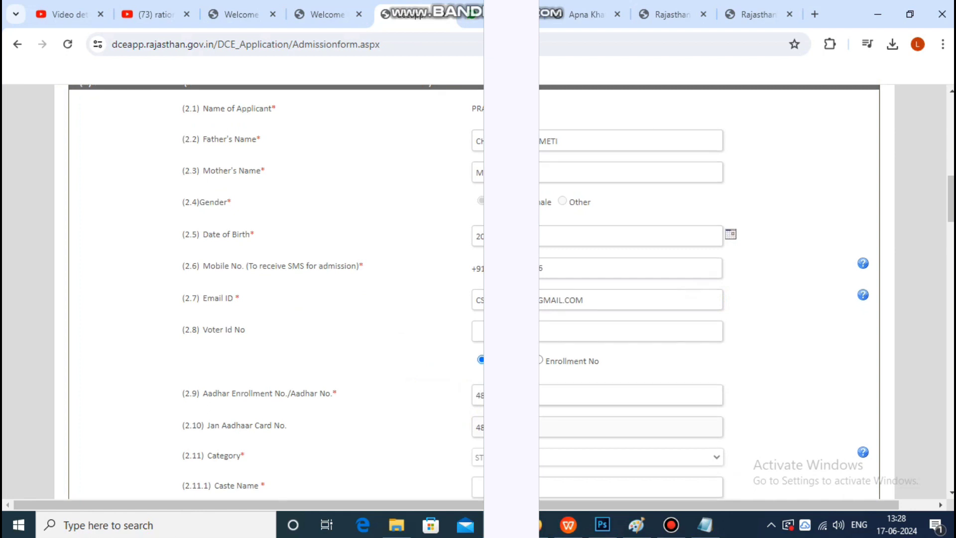
type("BH")
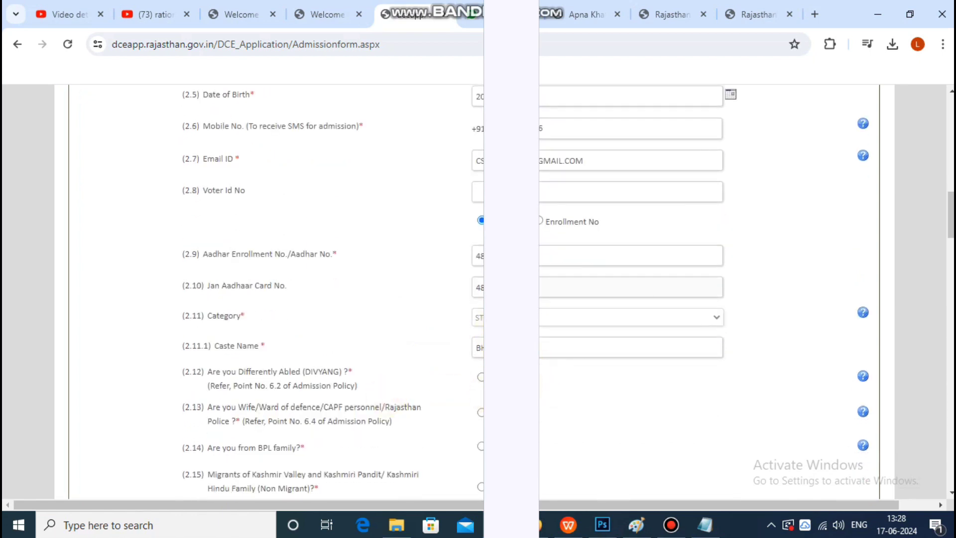
scroll(309, 349, "down", 3)
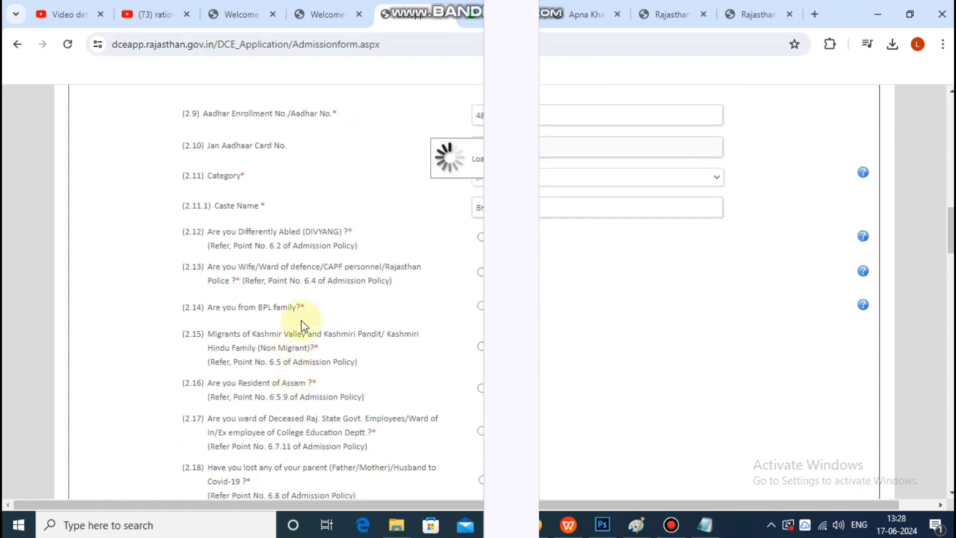
scroll(324, 333, "down", 4)
scroll(325, 330, "down", 2)
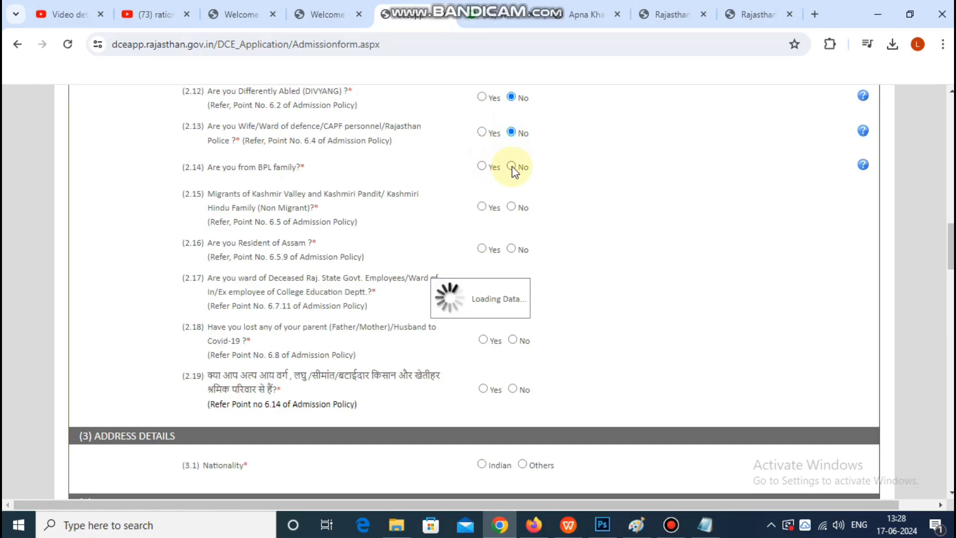
Answer No to questions 2.14–2.19 (BPL, Kashmiri migrant, Assam, Covid-19, farmer, etc.) and set nationality to Indian
left_click(512, 166)
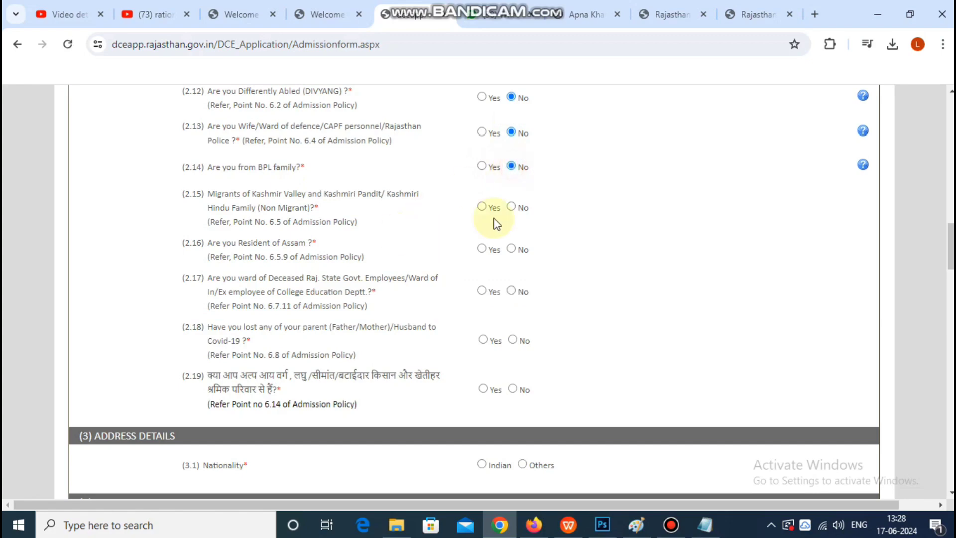
left_click(515, 208)
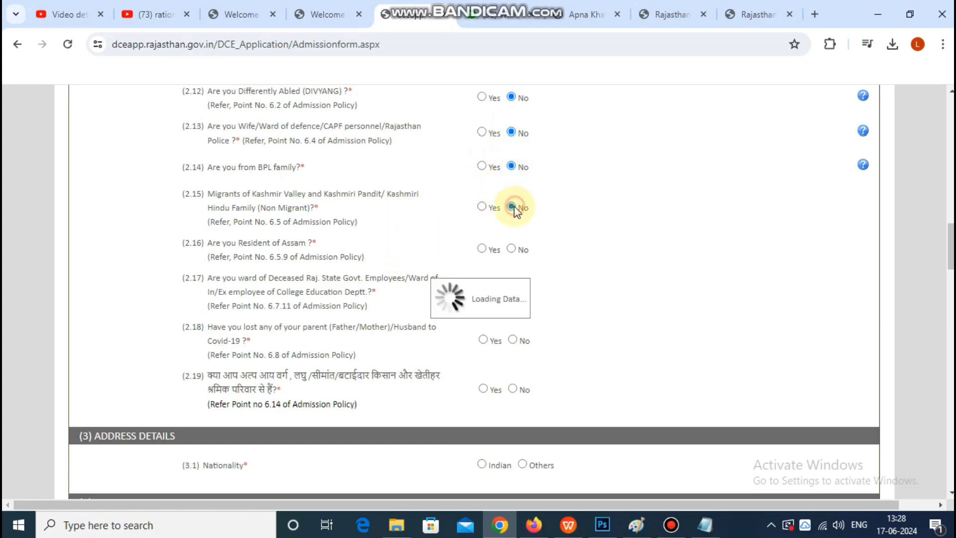
left_click(512, 248)
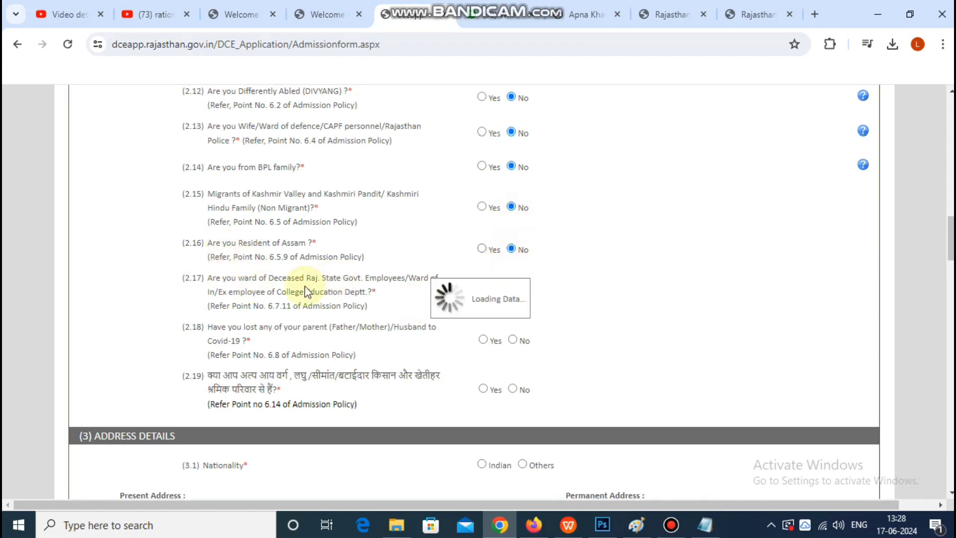
left_click(512, 291)
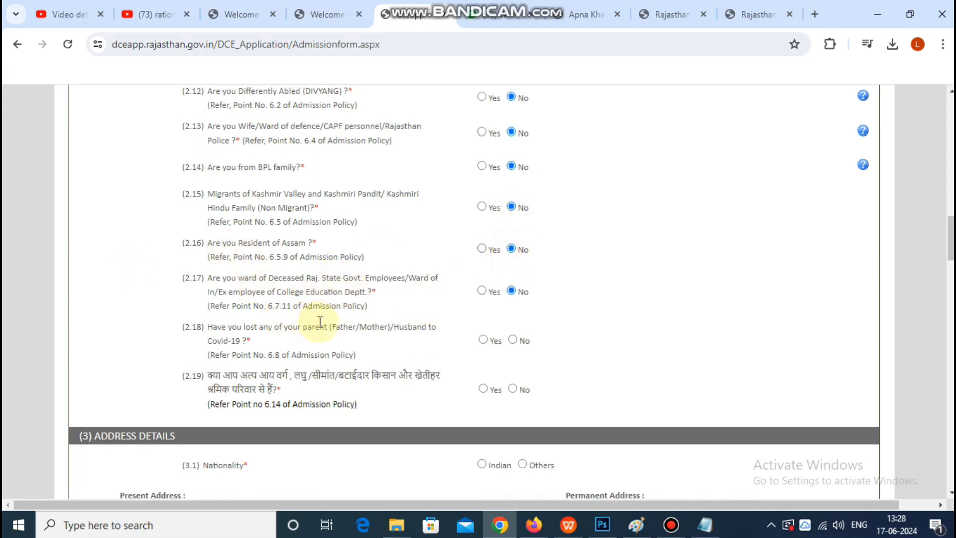
left_click(513, 340)
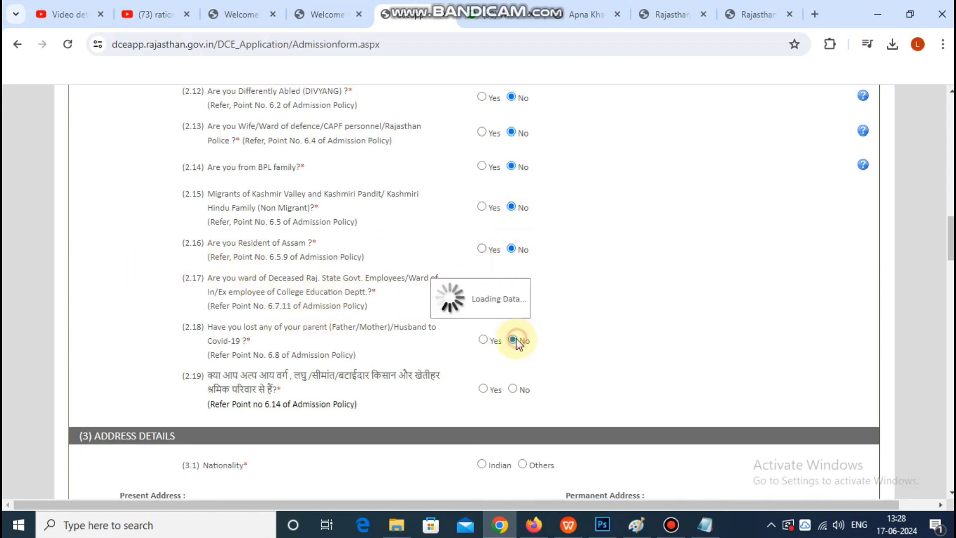
left_click(513, 389)
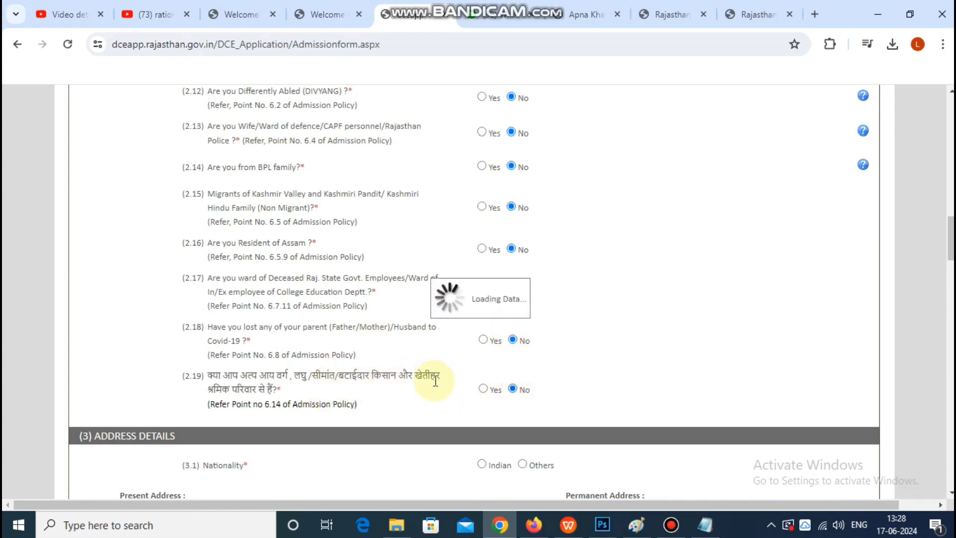
scroll(473, 373, "down", 4)
left_click(482, 253)
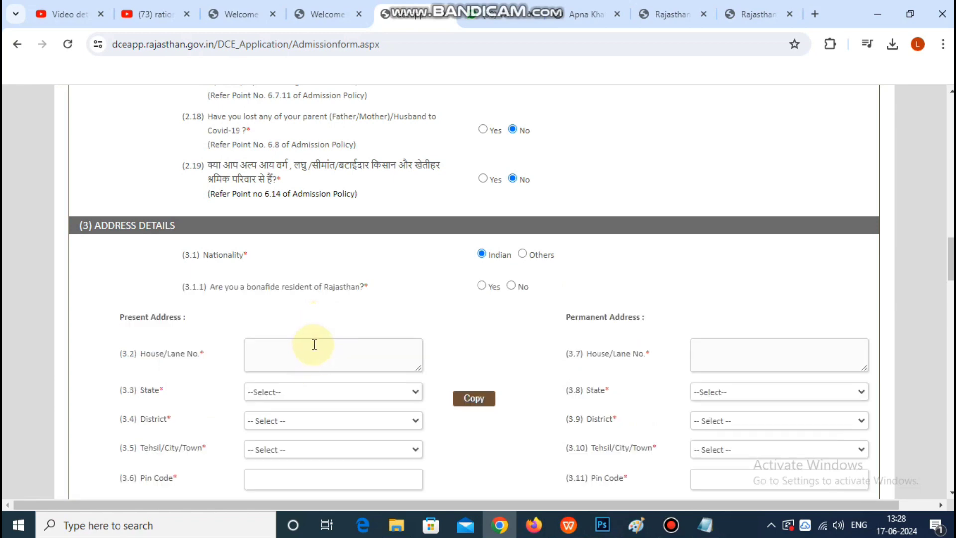
Answer Yes to bonafide Rajasthan resident and choose the present address district
left_click(481, 287)
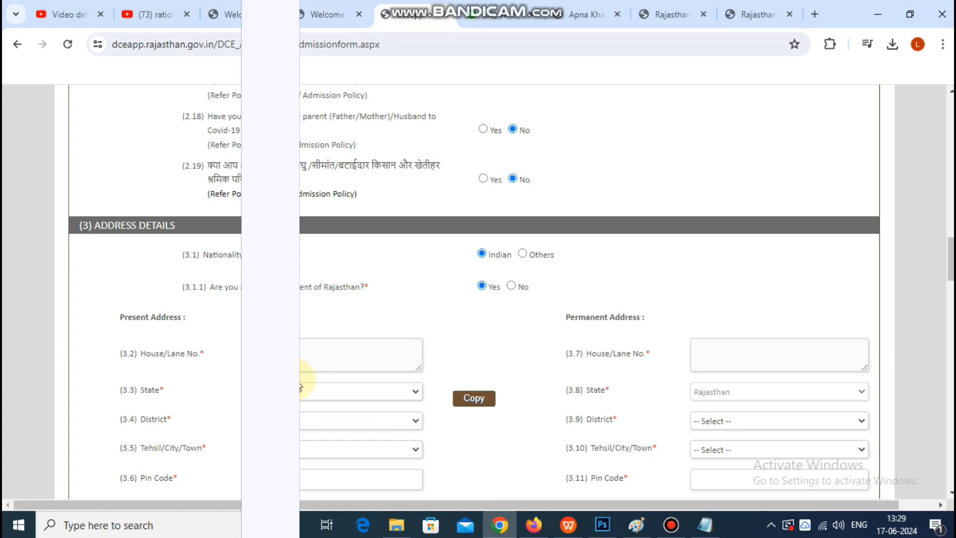
left_click(300, 418)
left_click(300, 412)
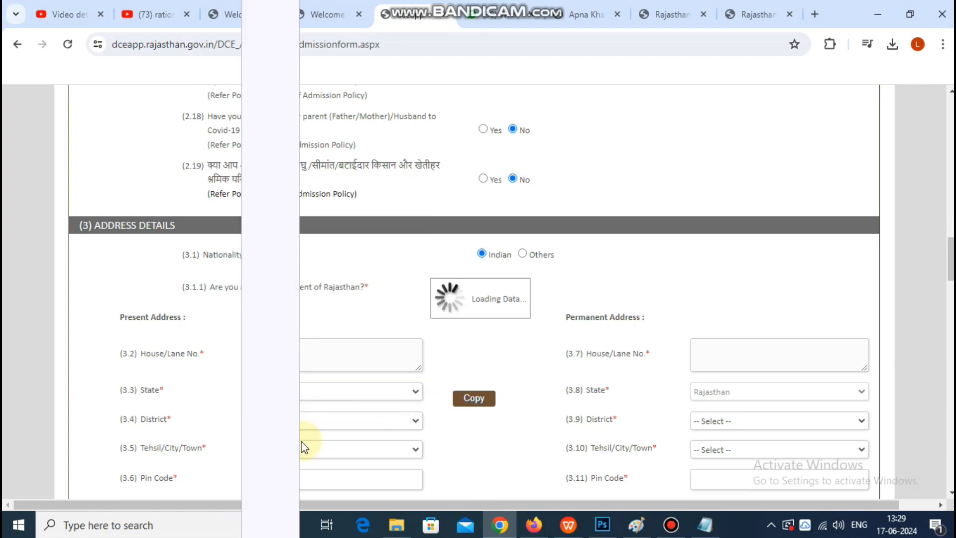
scroll(305, 423, "down", 1)
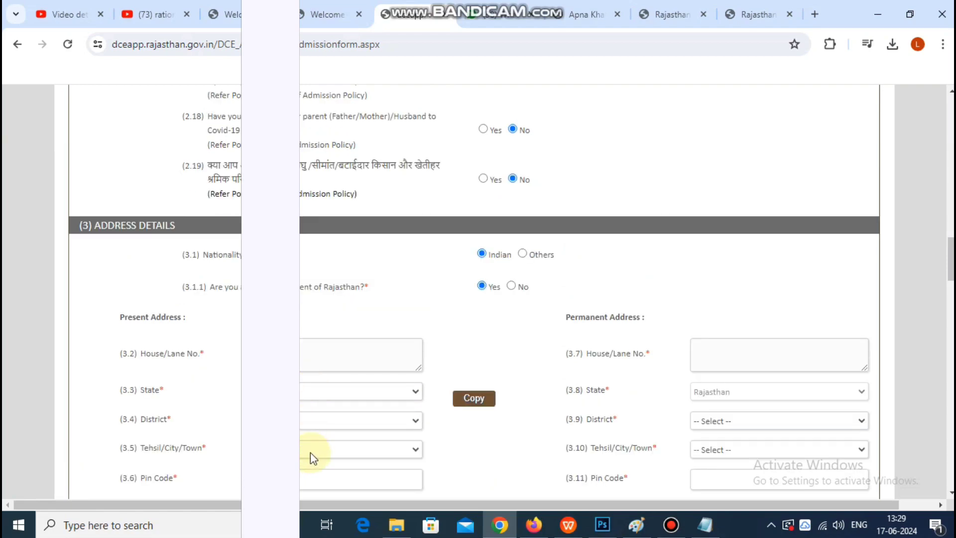
Choose the present address tehsil/city/town and copy the present address into the permanent address
left_click(310, 451)
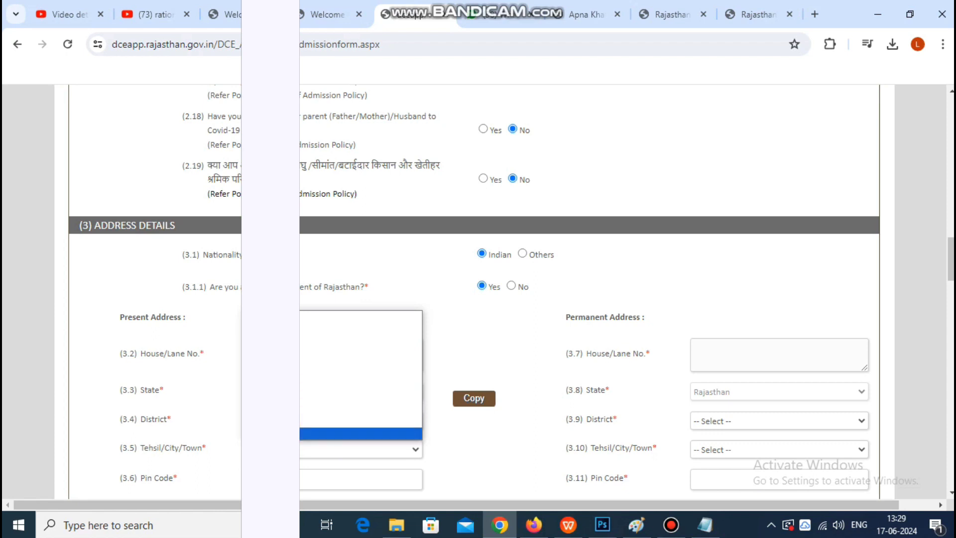
left_click(343, 432)
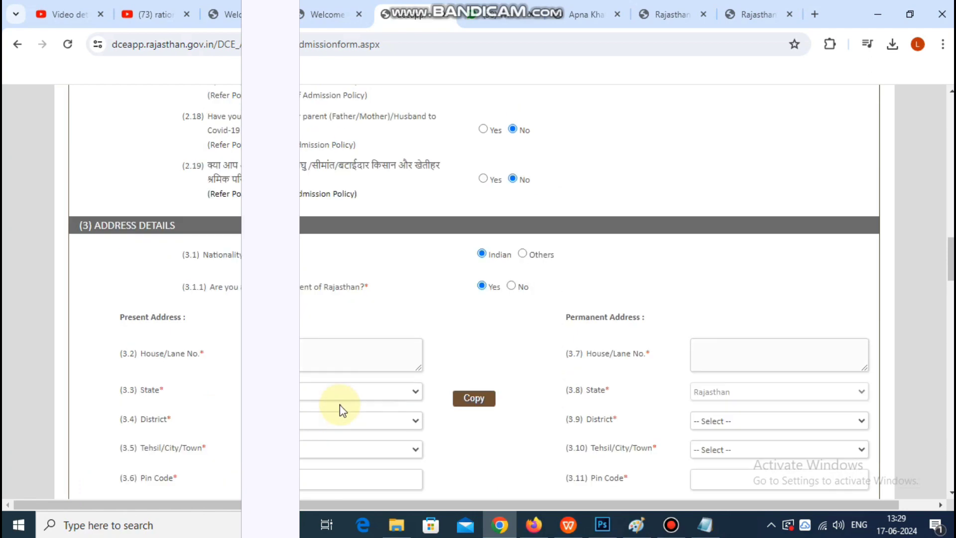
scroll(338, 405, "down", 4)
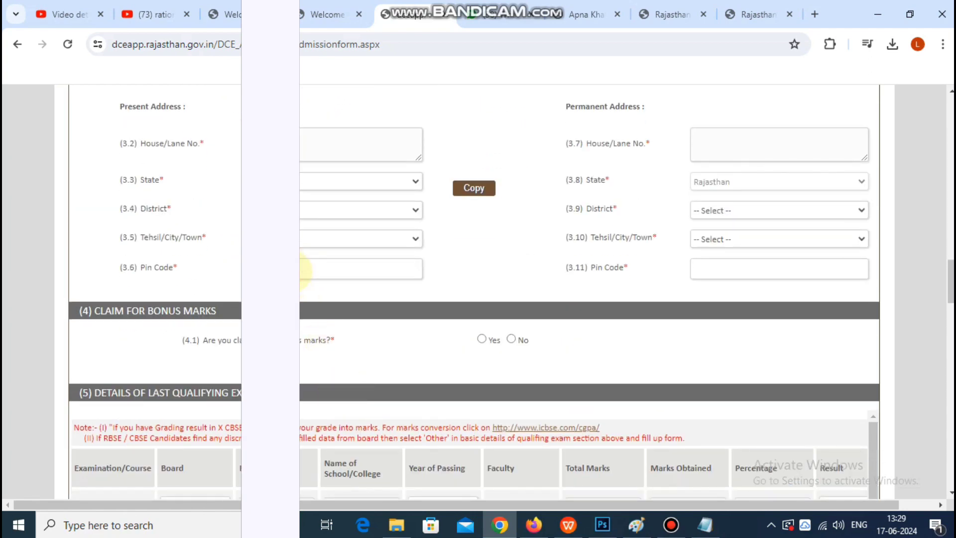
left_click(468, 191)
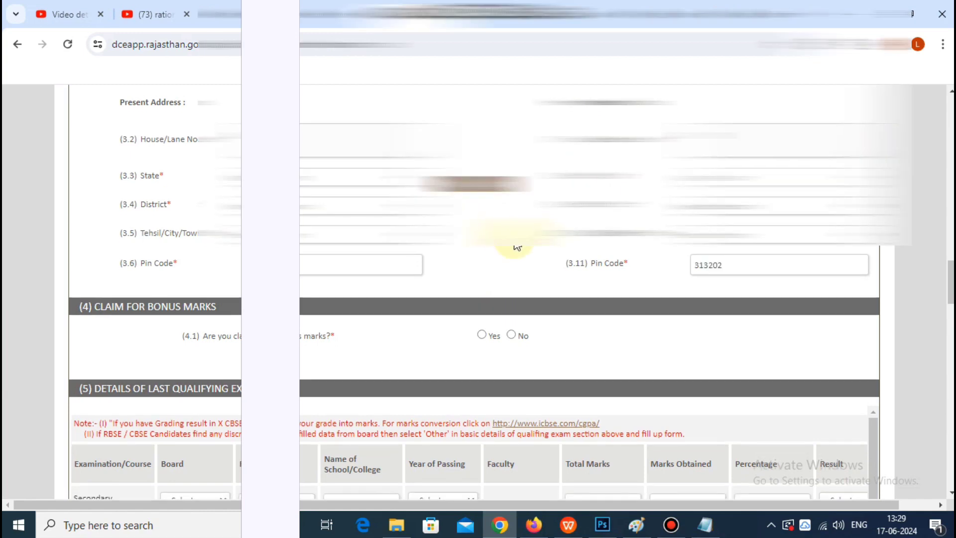
scroll(517, 247, "down", 1)
Decline bonus marks, set the Secondary board to RBSE and enter the Secondary school name
left_click(513, 269)
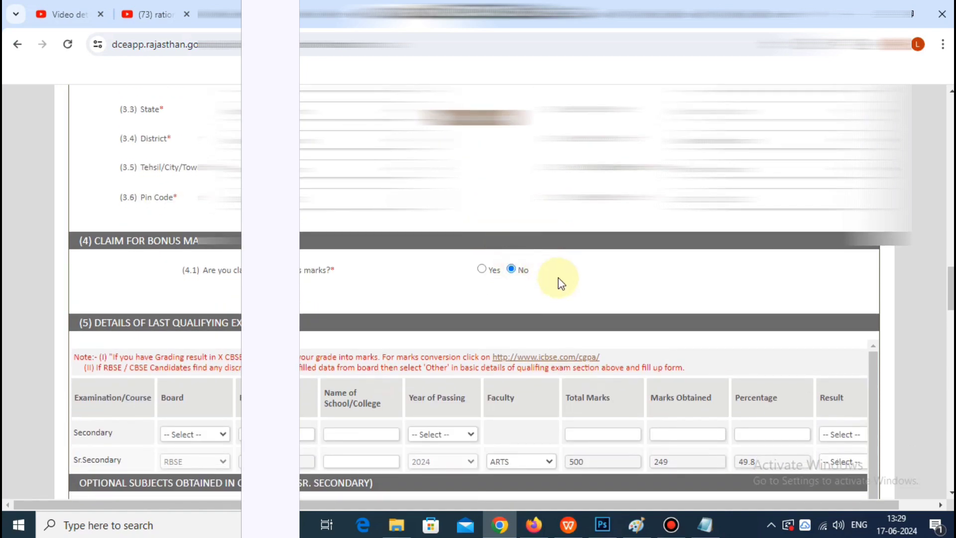
scroll(543, 274, "down", 1)
scroll(557, 282, "down", 1)
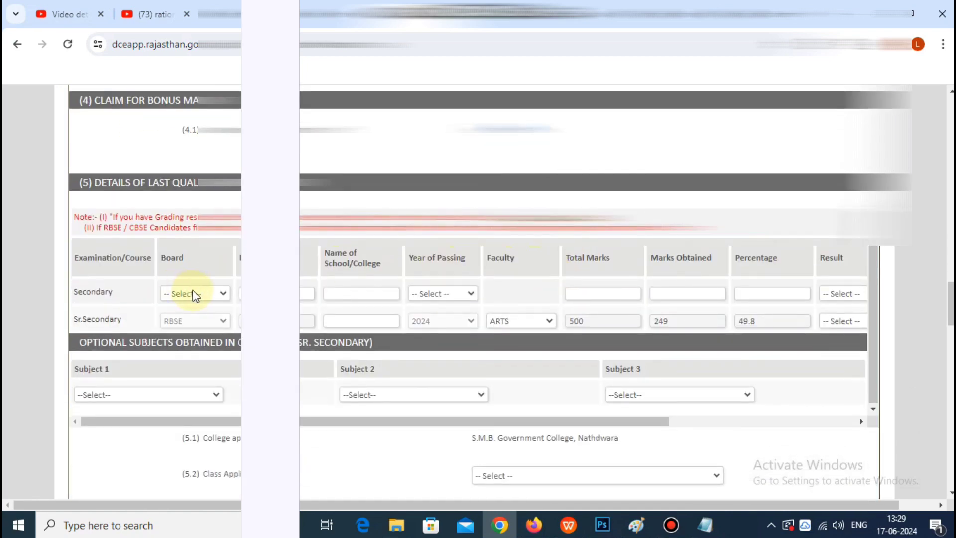
left_click(193, 294)
left_click(173, 69)
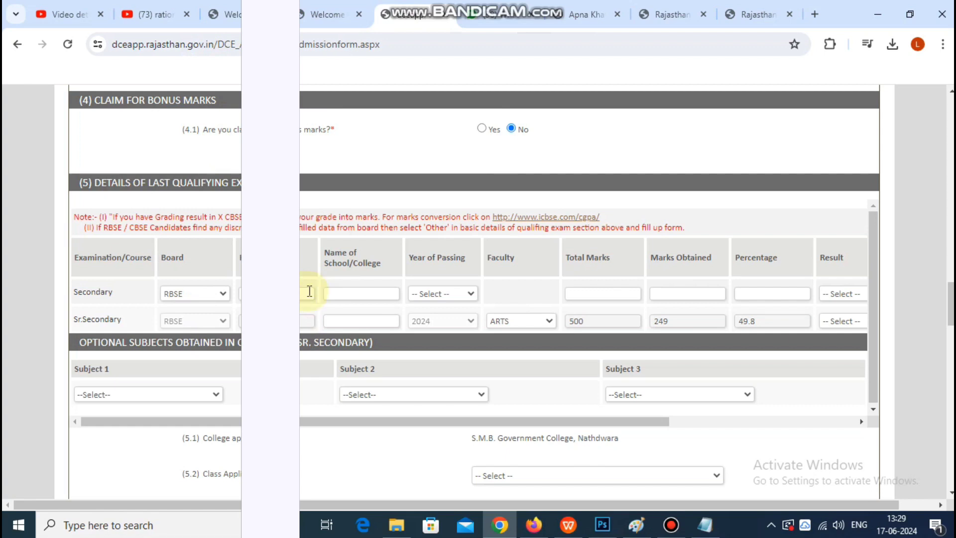
left_click(352, 290)
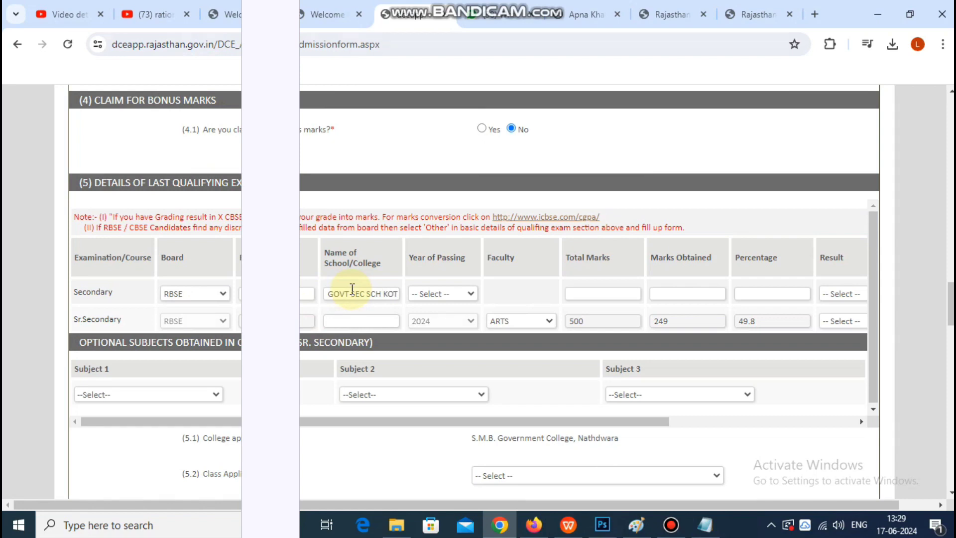
type("R")
Complete the Secondary row: year 2022, total 600, obtained 247, result Pass
left_click(463, 294)
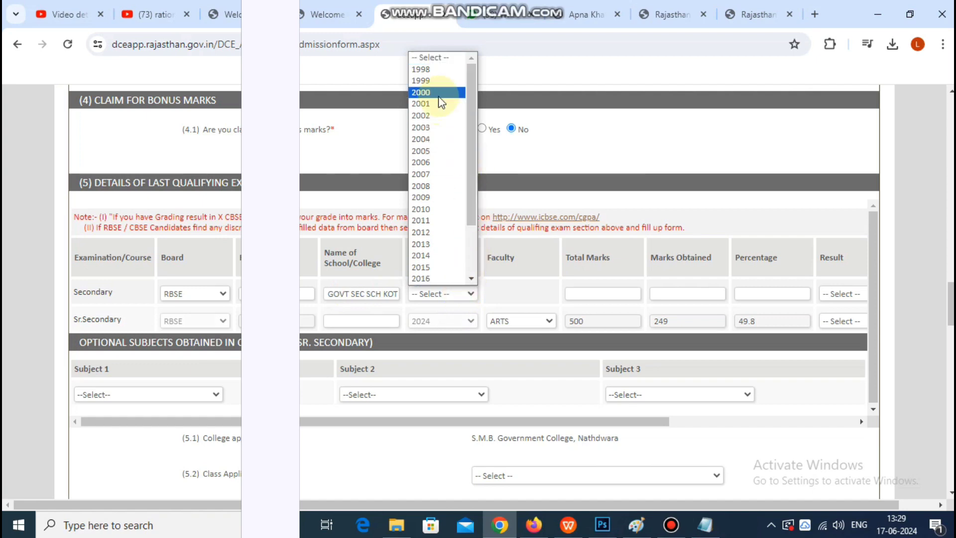
scroll(438, 174, "down", 3)
left_click(436, 275)
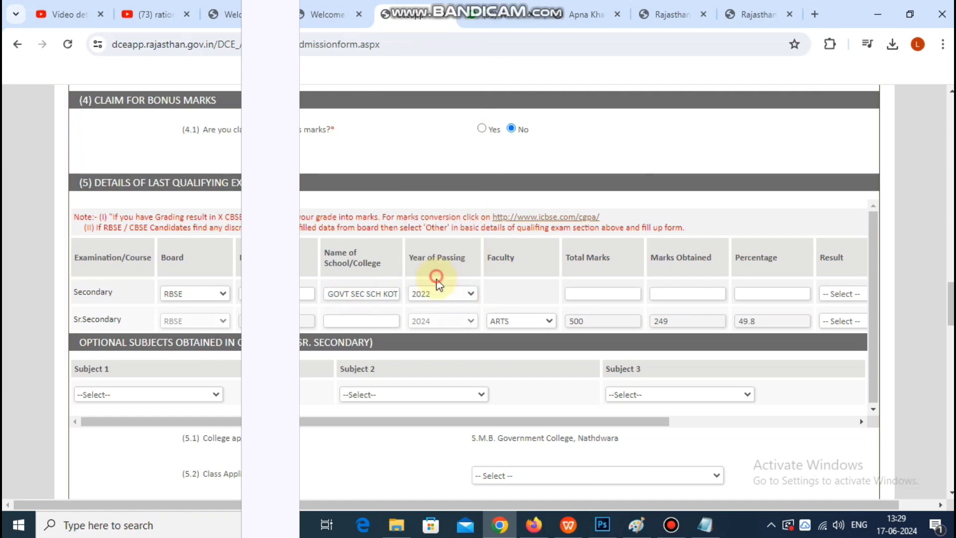
left_click(602, 293)
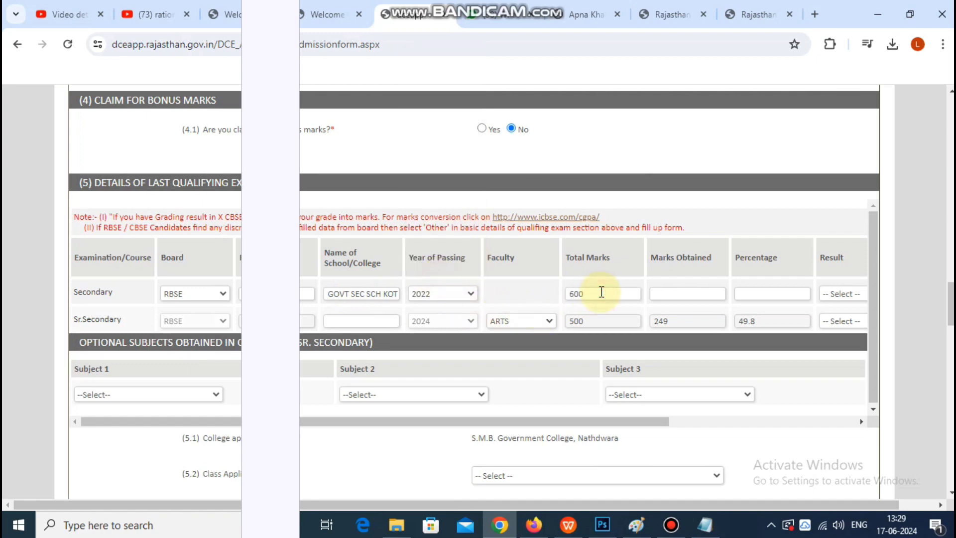
left_click(688, 294)
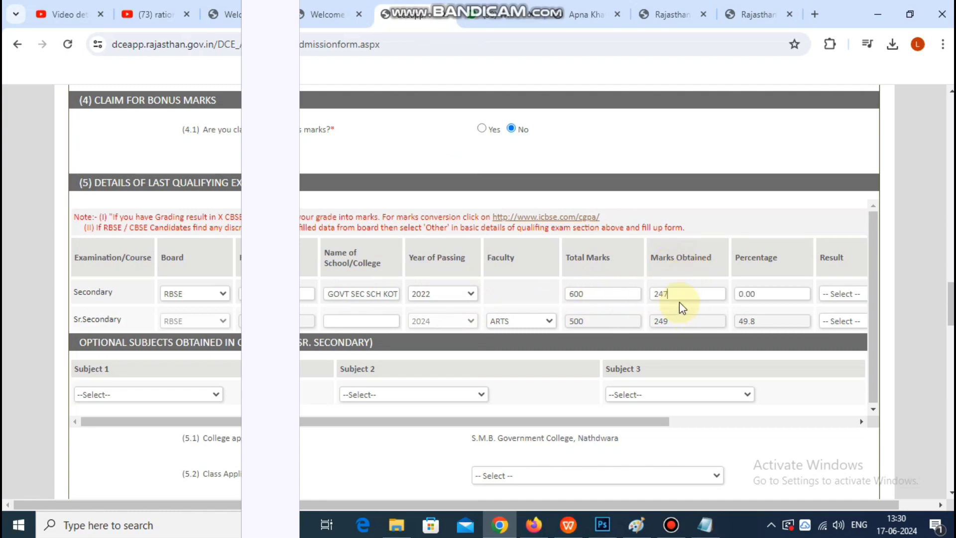
left_click(839, 295)
left_click(847, 320)
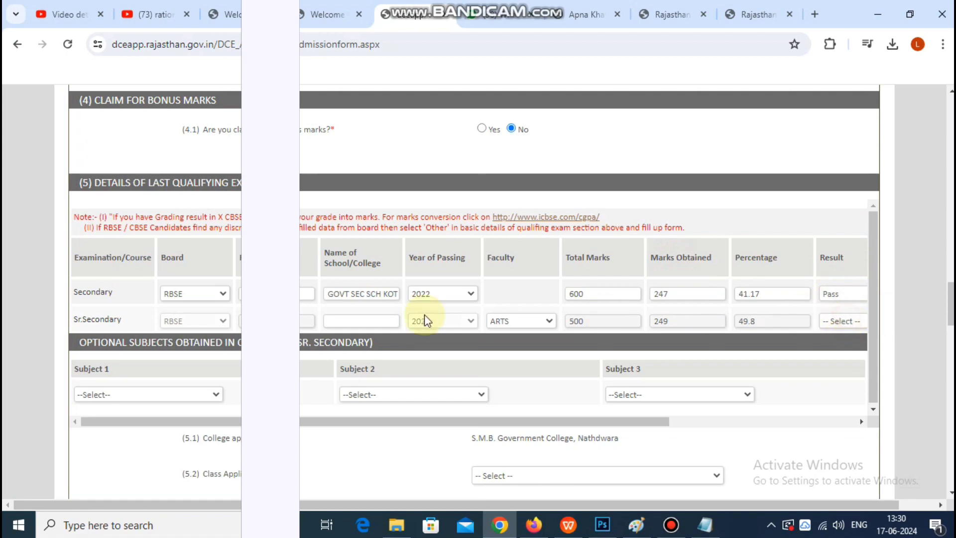
Enter Sr.Secondary school 'GOVT SR SEC SCH KOTDI KA DHANA' and set its result to Pass
left_click(346, 320)
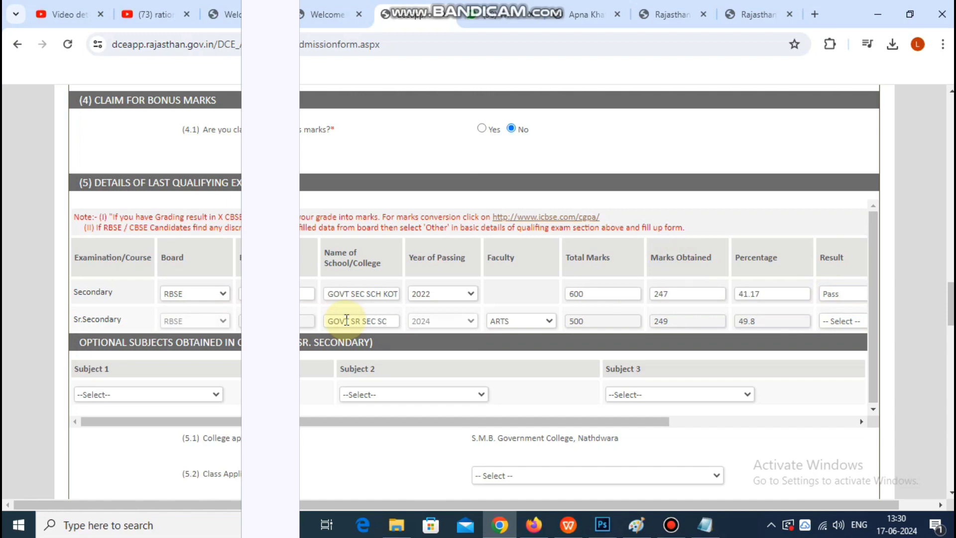
type("GOVT SR SEC SCH KOTDI KA")
type(" DHANA")
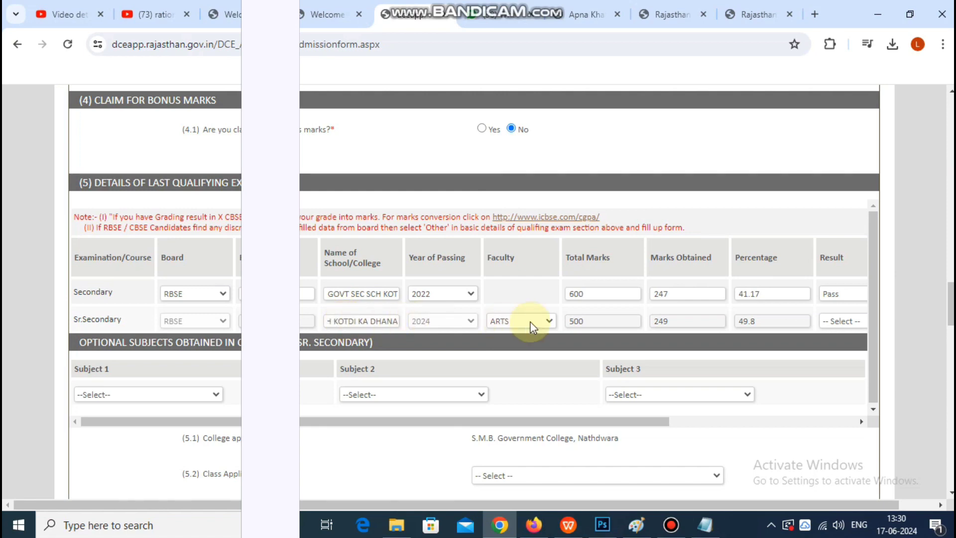
left_click(831, 329)
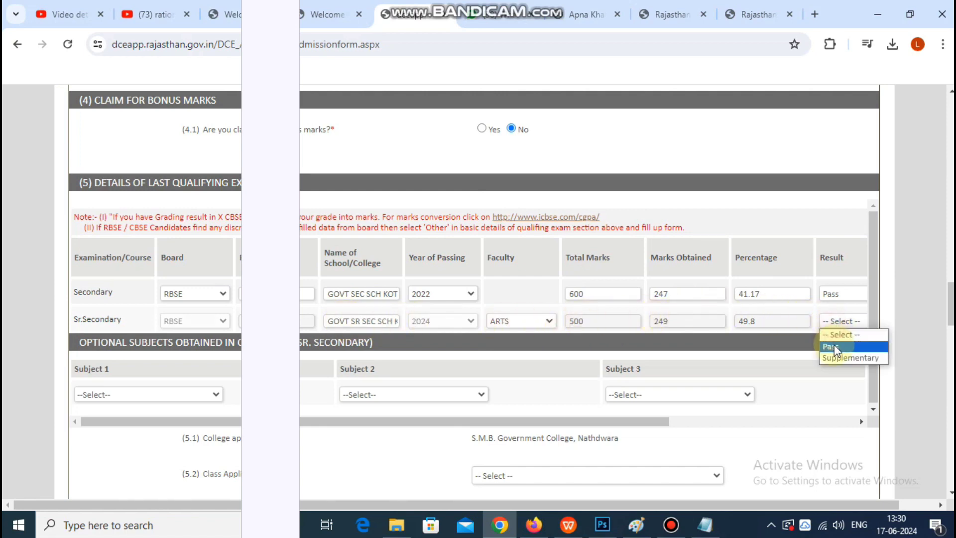
left_click(831, 347)
scroll(491, 320, "down", 4)
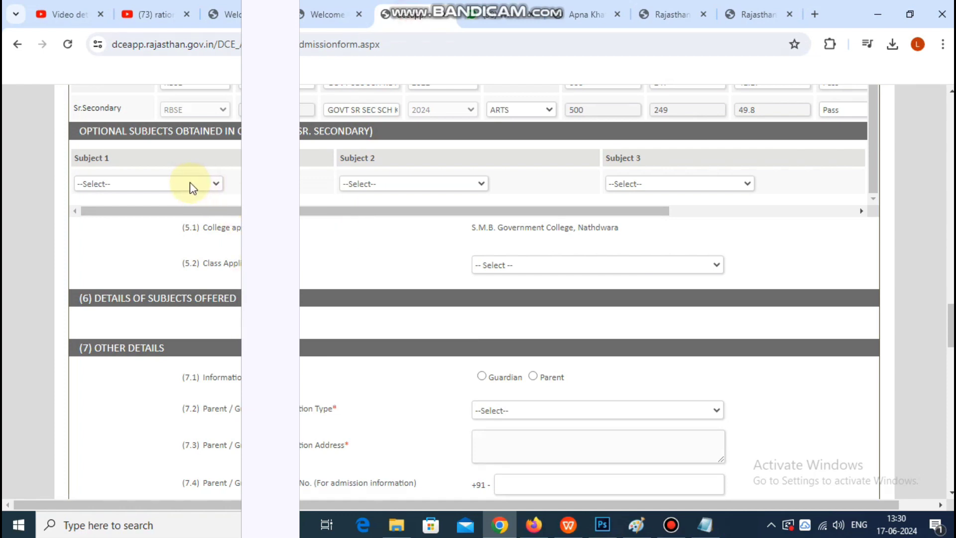
Set Subjects 1–3 to Political Science, Geography and Hindi Literature, and apply for BA Part I
left_click(192, 184)
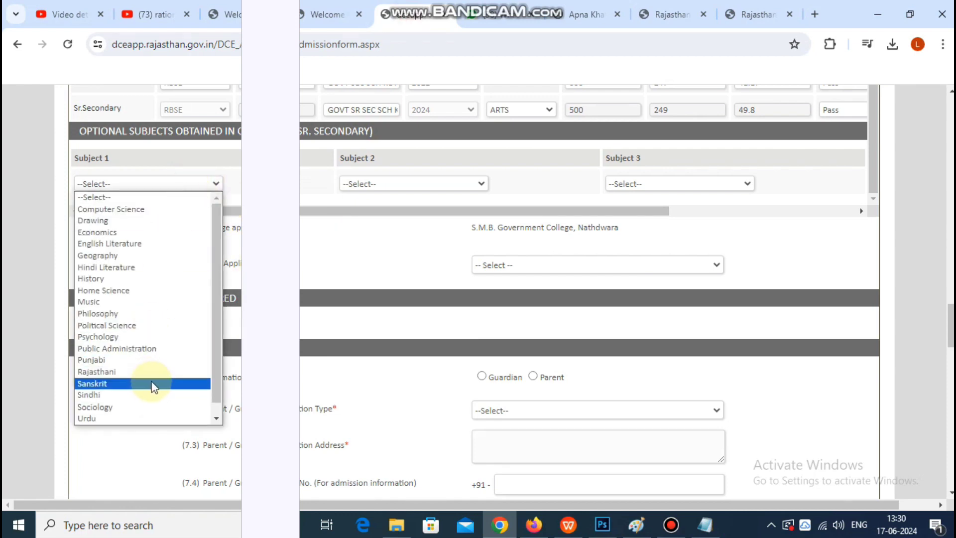
left_click(159, 325)
left_click(422, 186)
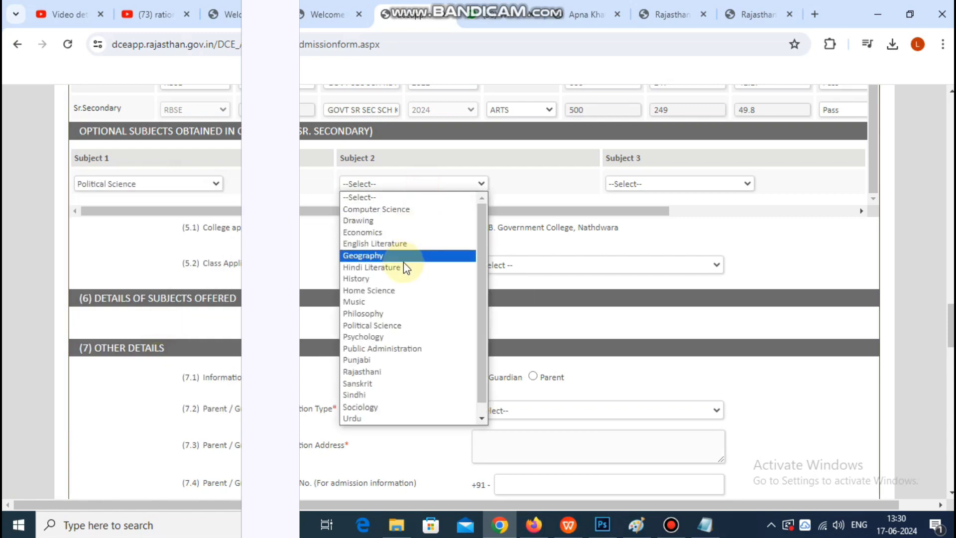
left_click(399, 254)
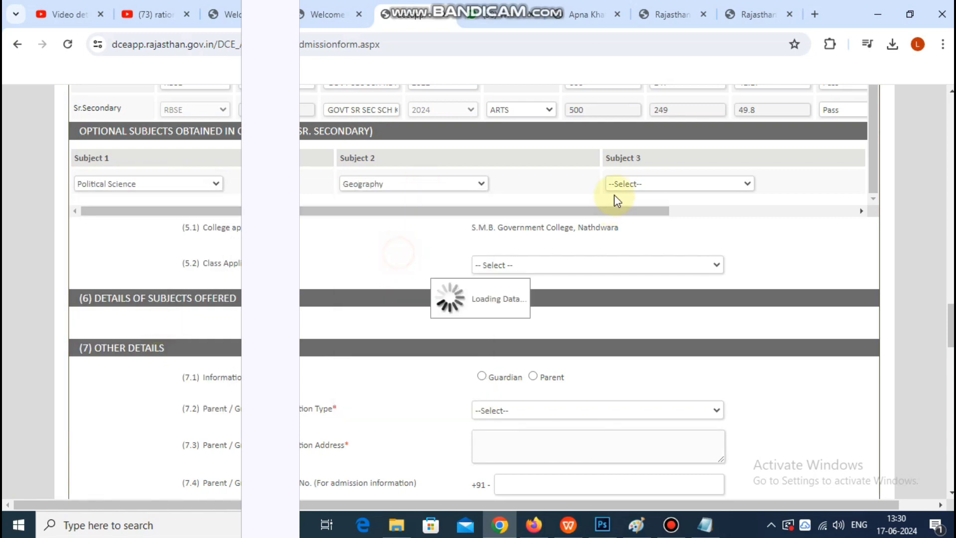
left_click(624, 184)
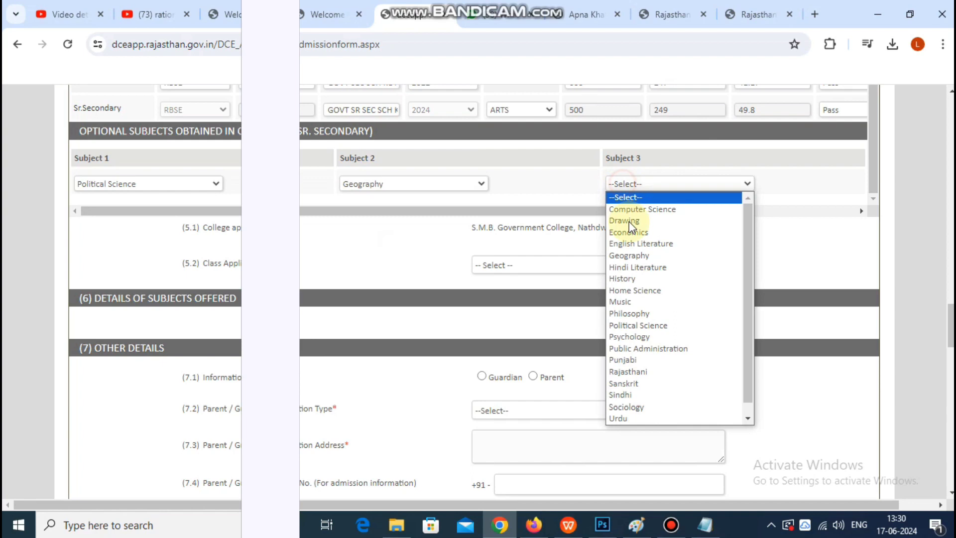
left_click(644, 275)
left_click(523, 267)
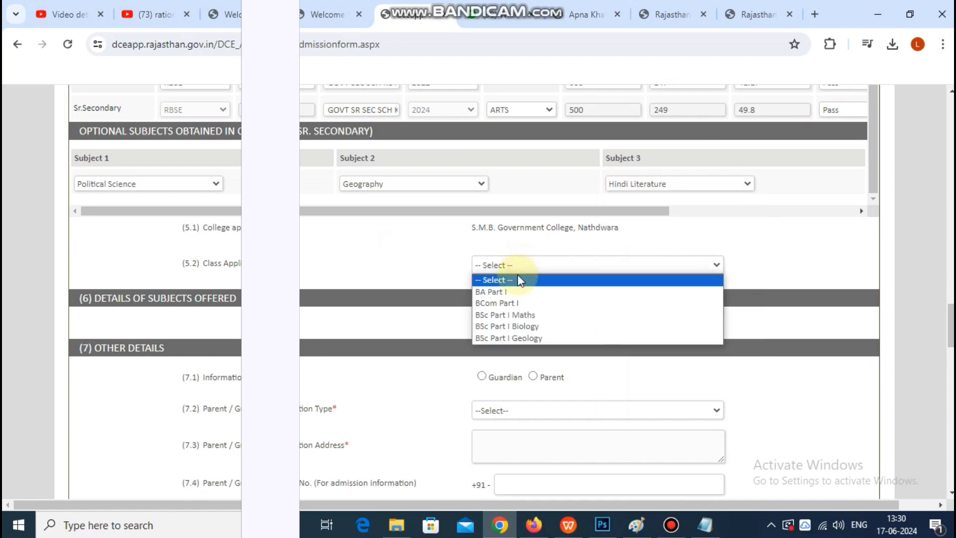
left_click(518, 288)
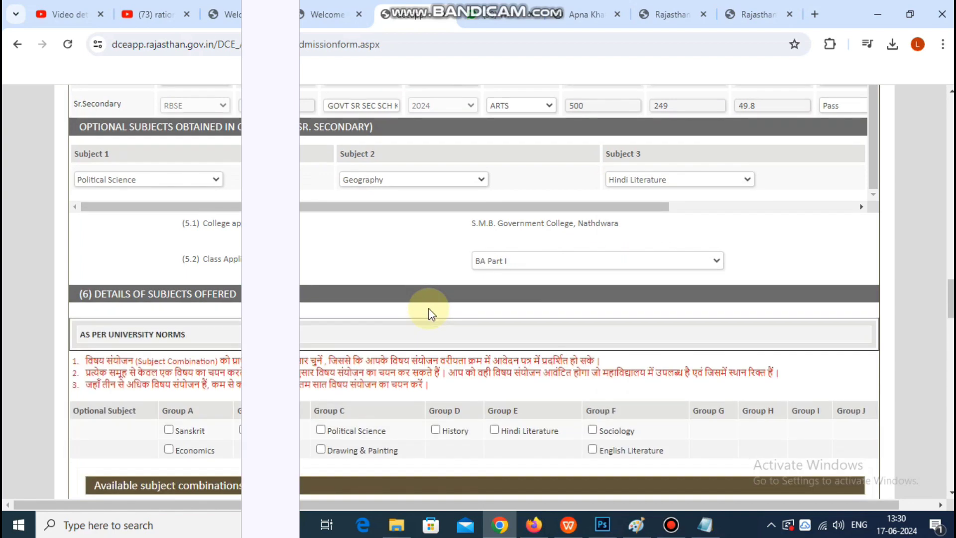
Tick Political Science, History and Hindi Literature, select Combination-1 and add it as priority 1
scroll(432, 314, "down", 5)
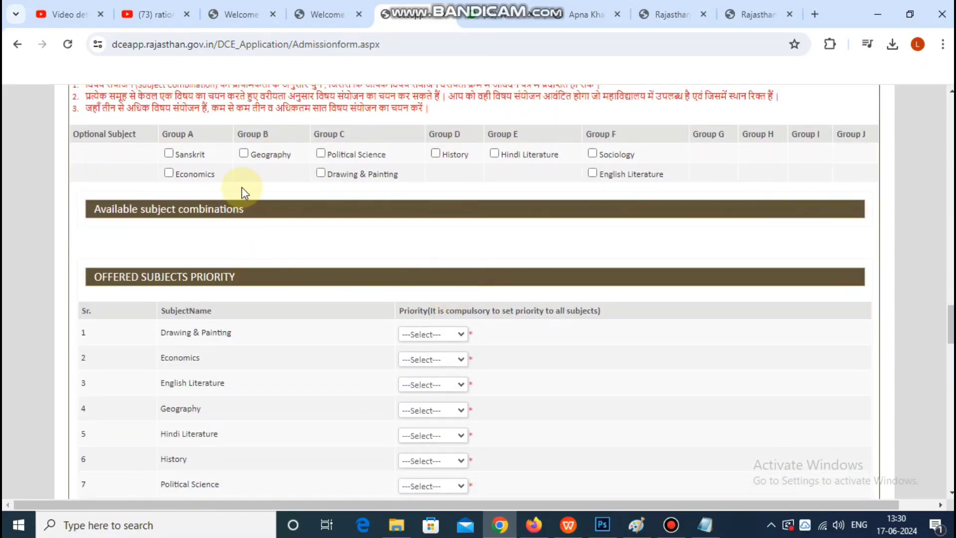
left_click(321, 154)
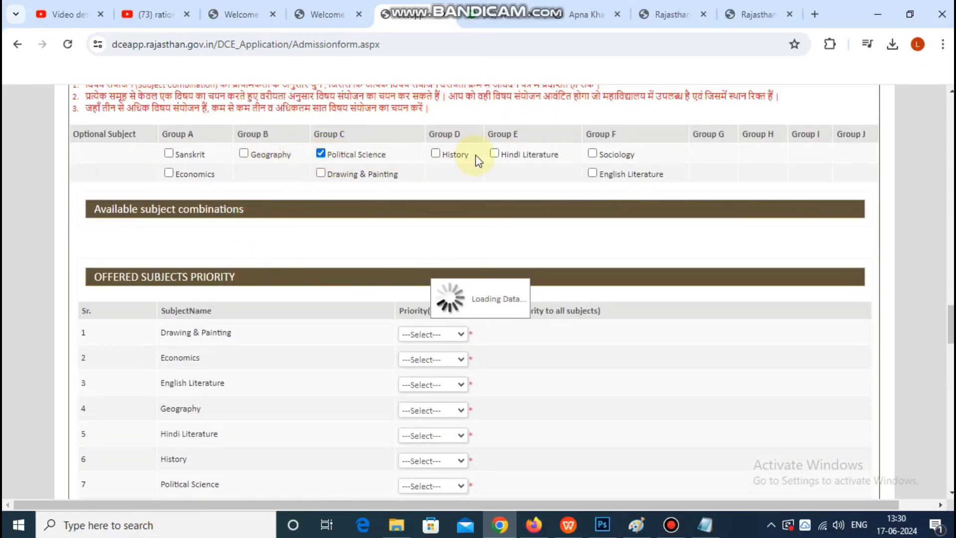
left_click(495, 153)
left_click(436, 154)
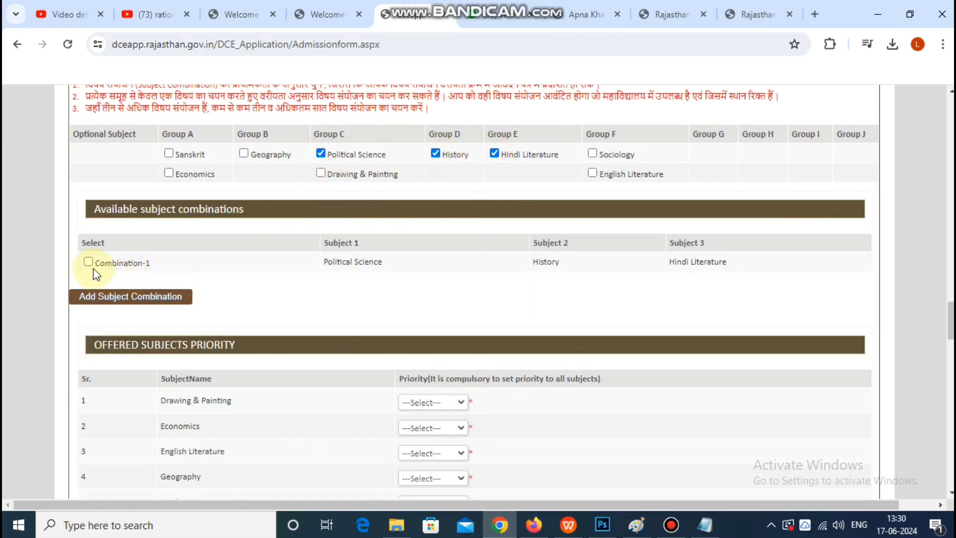
left_click(88, 262)
left_click(164, 298)
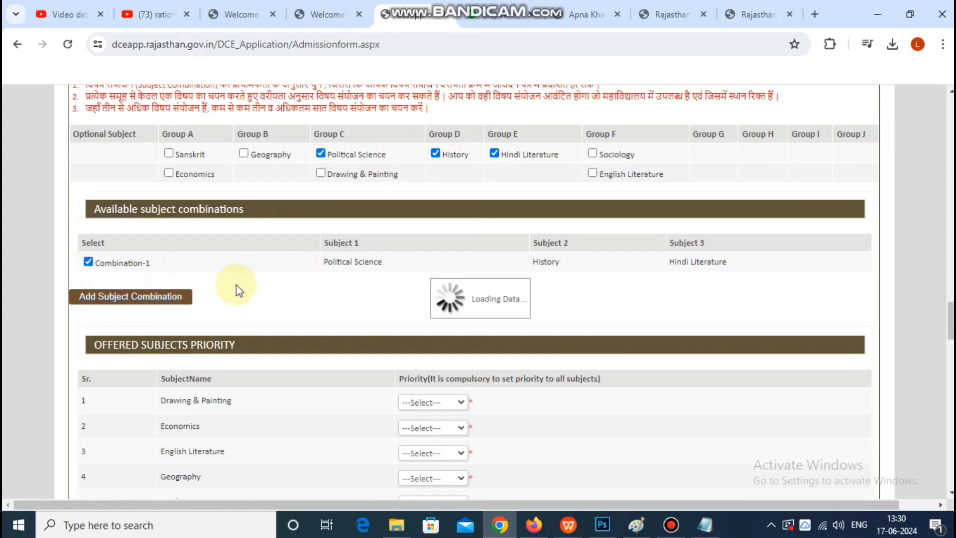
scroll(393, 299, "down", 1)
scroll(548, 269, "down", 2)
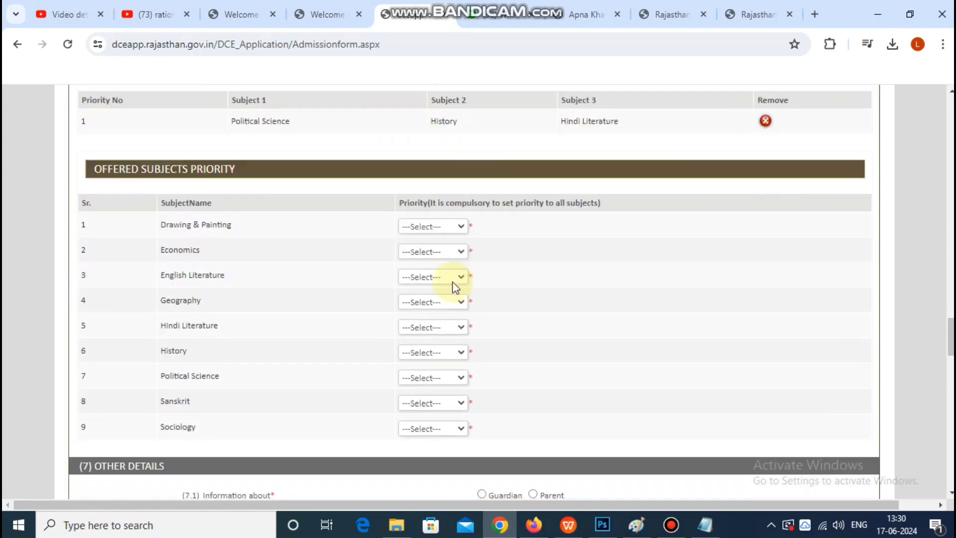
Give Drawing & Painting priority 1, Economics 3 and Geography 2
left_click(431, 196)
left_click(424, 222)
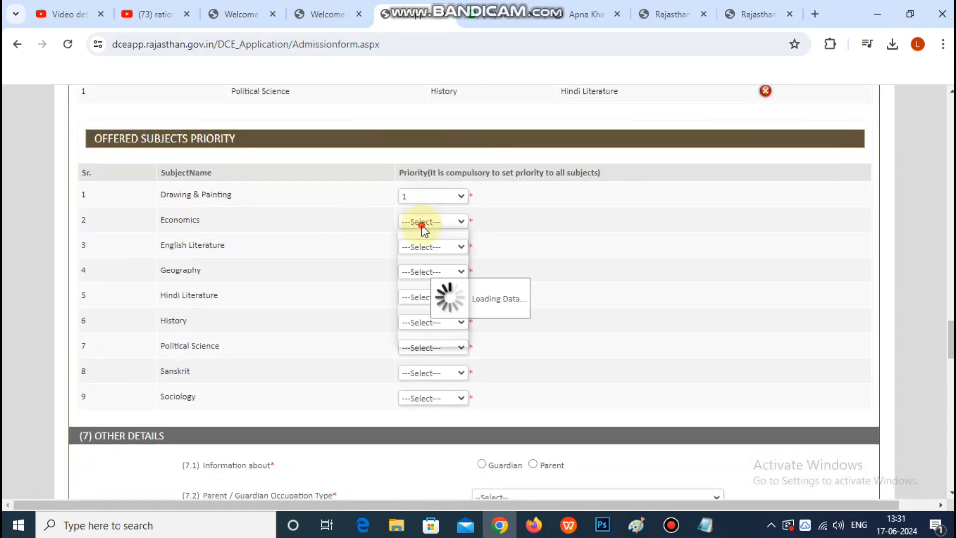
left_click(420, 200)
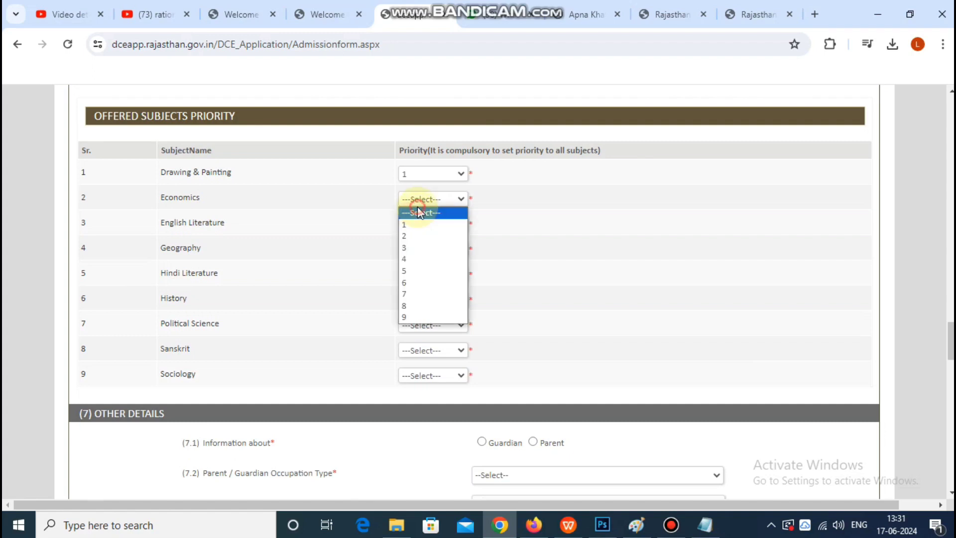
left_click(421, 245)
left_click(439, 248)
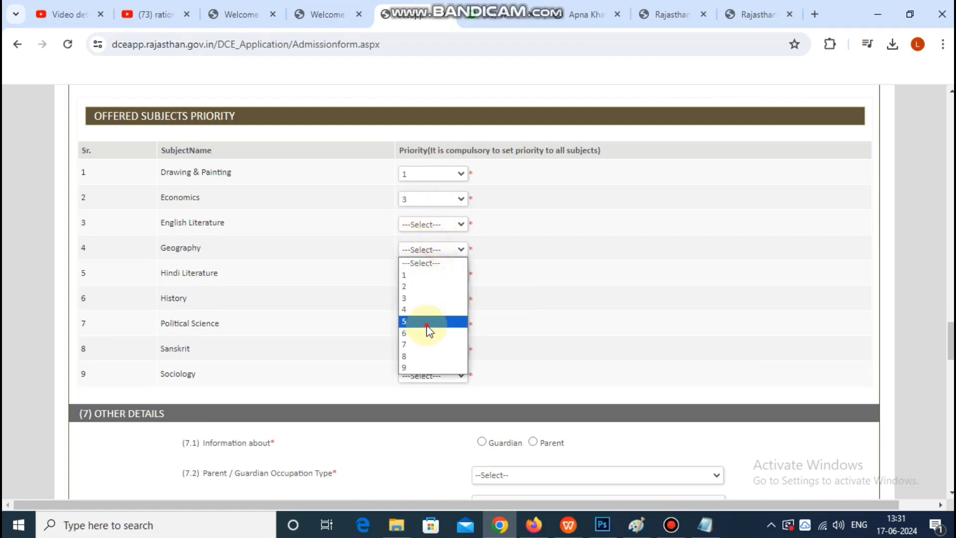
left_click(418, 287)
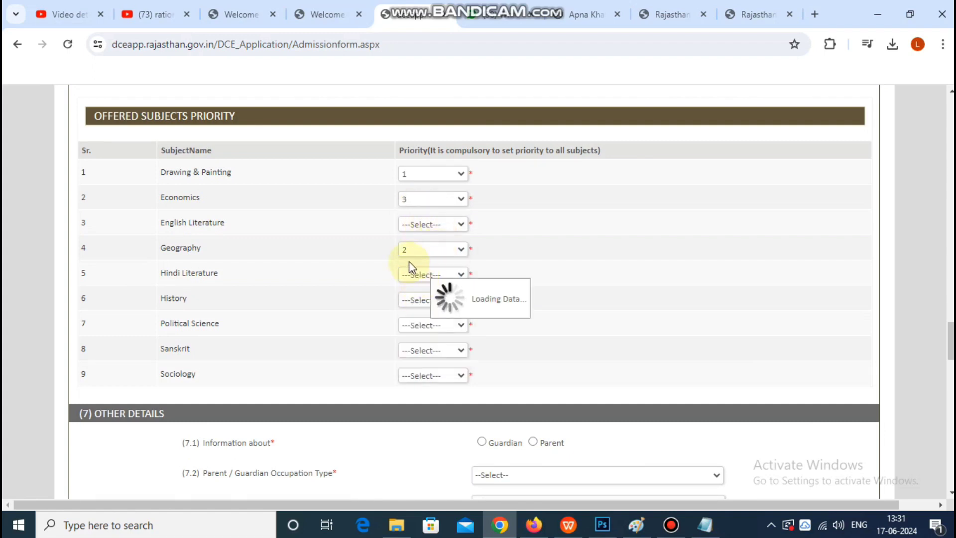
Set English Literature to 4, Hindi Literature to 9, History to 8 and Political Science to 7
left_click(414, 225)
left_click(431, 286)
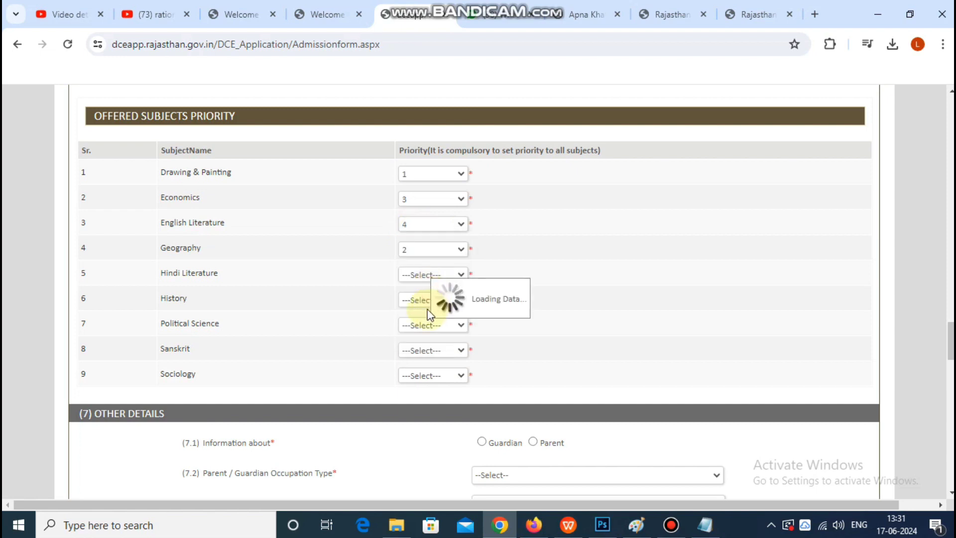
left_click(420, 274)
left_click(420, 392)
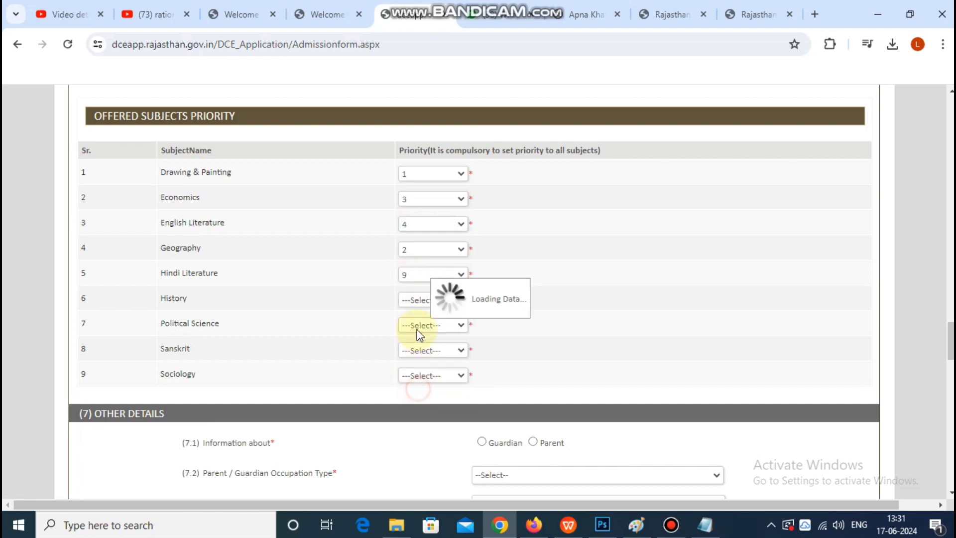
left_click(419, 298)
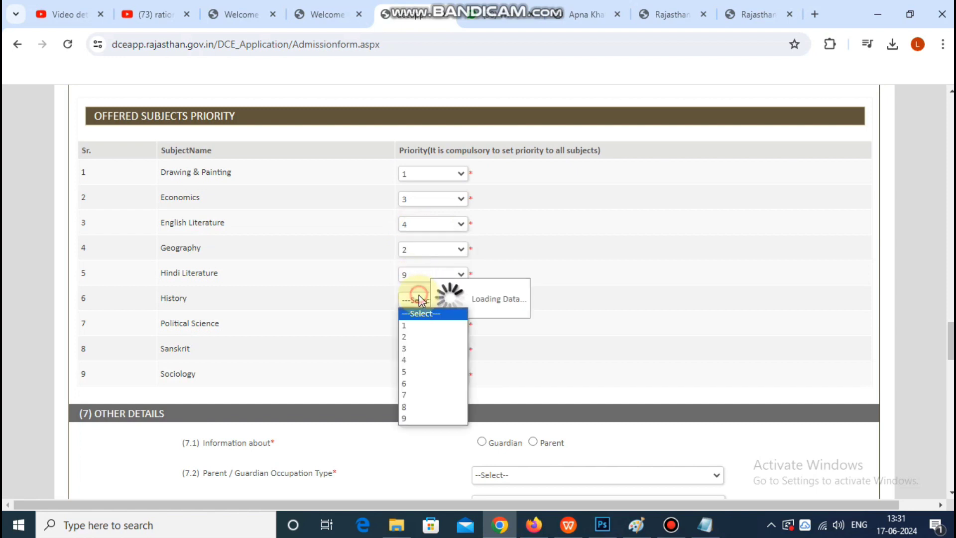
left_click(424, 407)
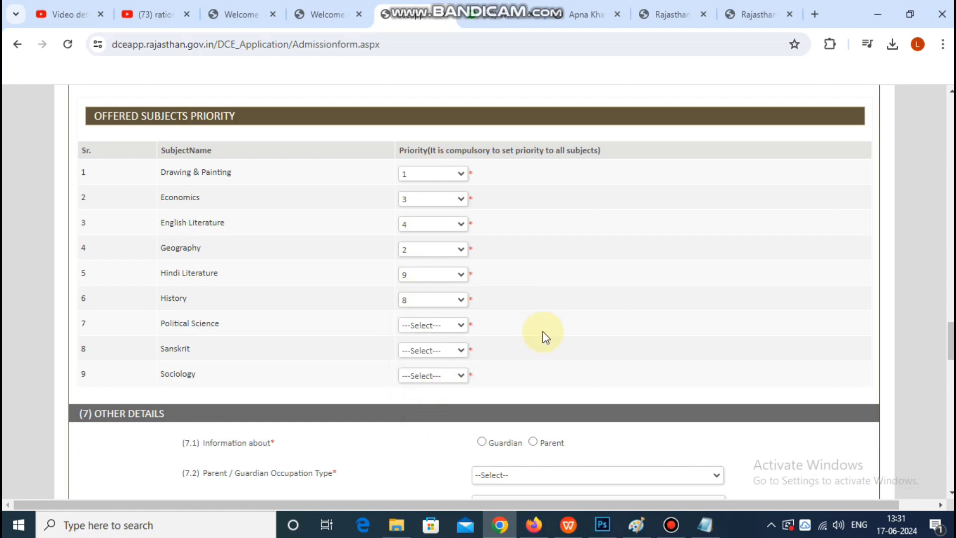
left_click(432, 326)
left_click(416, 421)
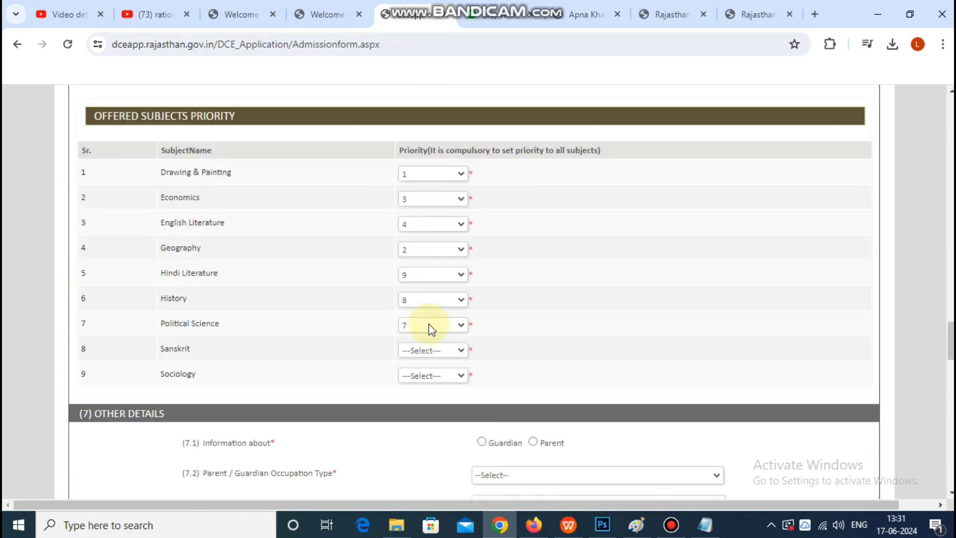
Assign Sanskrit priority 6 and Sociology priority 5
scroll(427, 327, "down", 4)
left_click(446, 142)
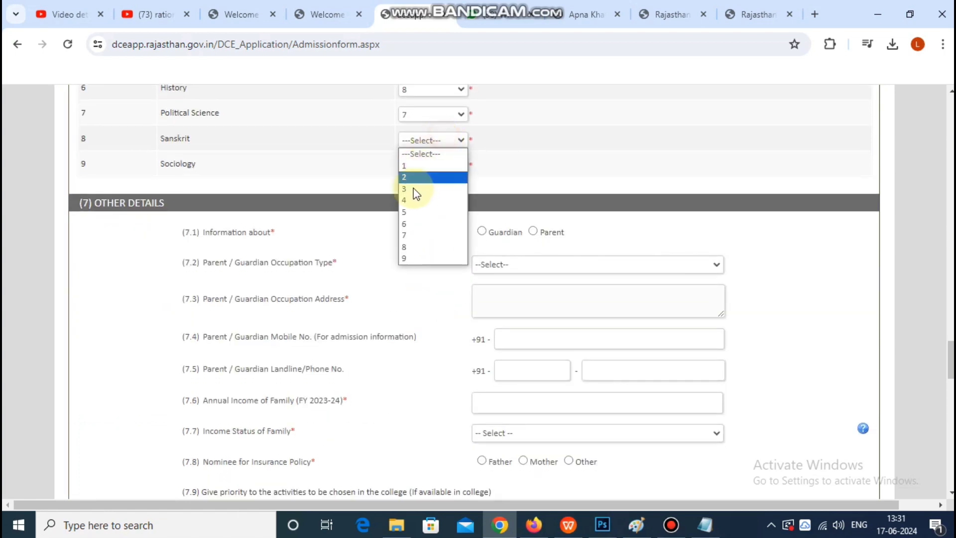
left_click(417, 224)
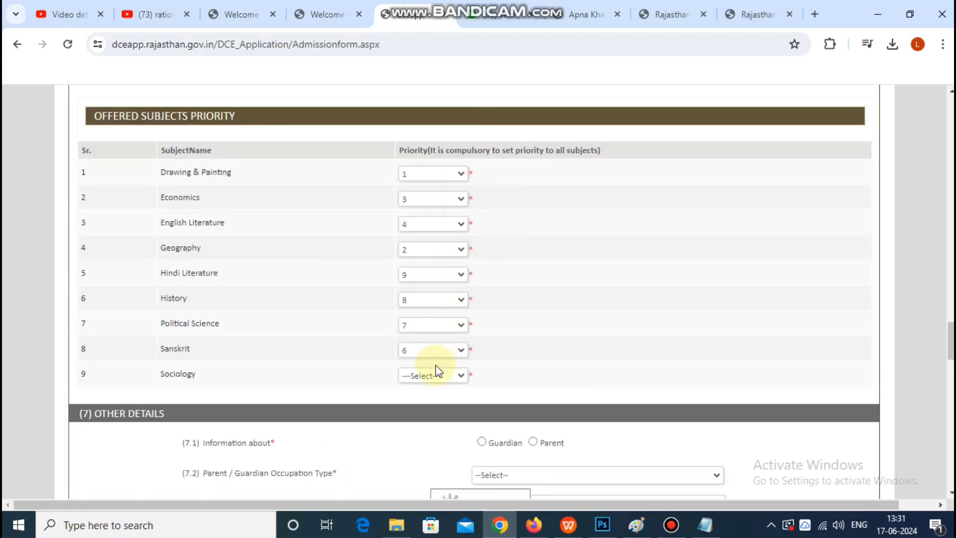
scroll(437, 371, "down", 4)
left_click(436, 167)
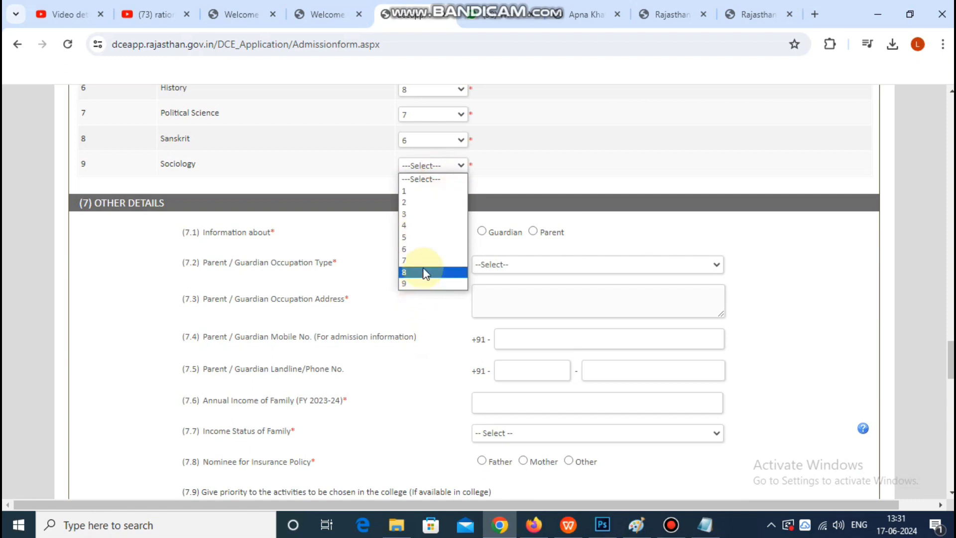
left_click(427, 238)
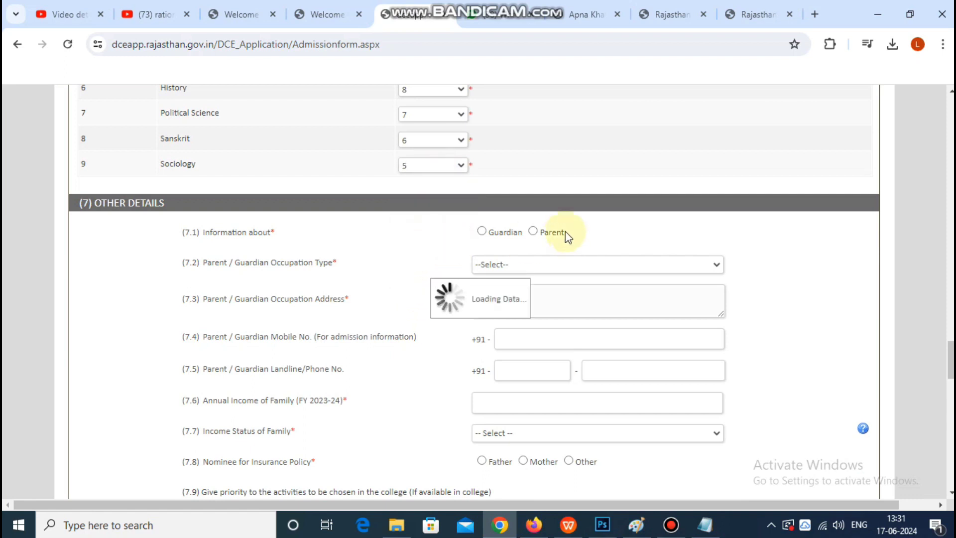
Mark the details as the parent's, choose Agriculture occupation, and start the occupation address
left_click(533, 231)
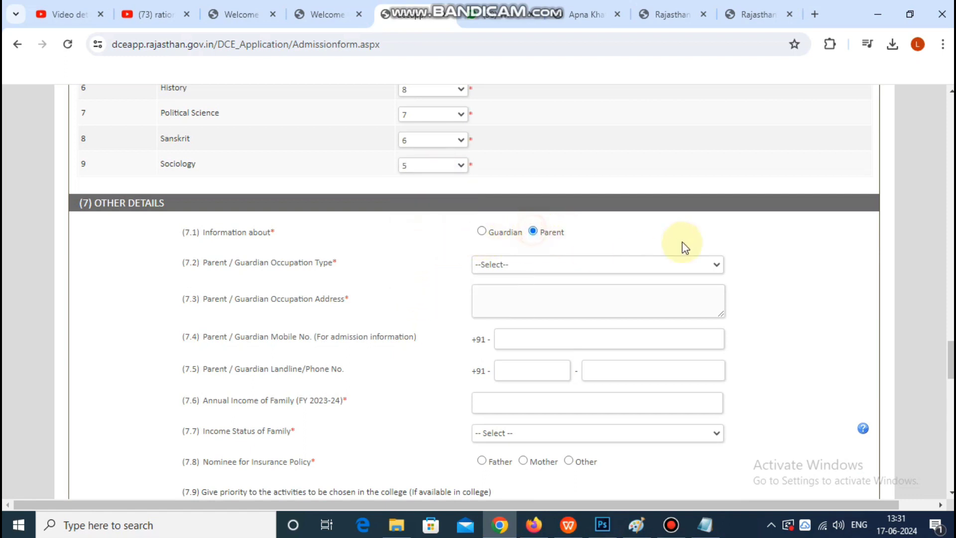
left_click(587, 260)
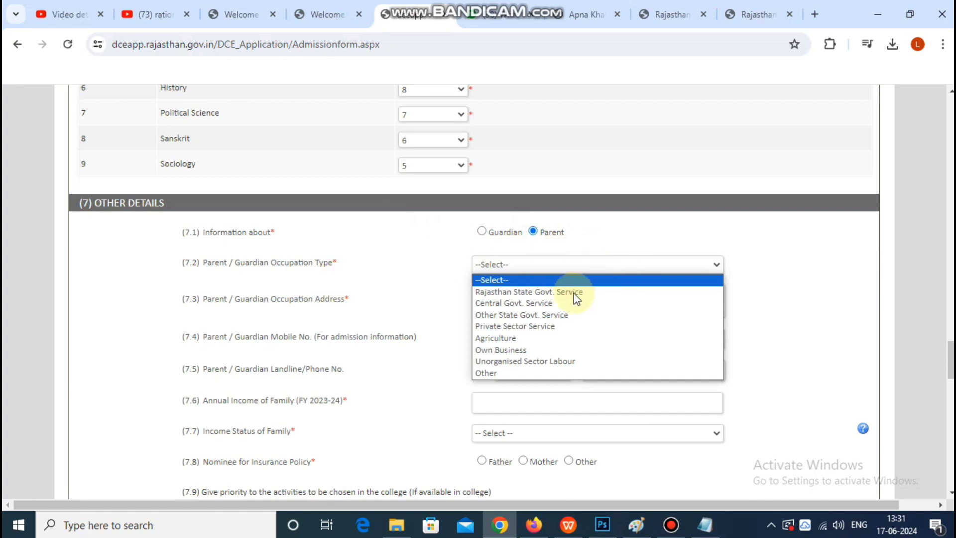
left_click(517, 342)
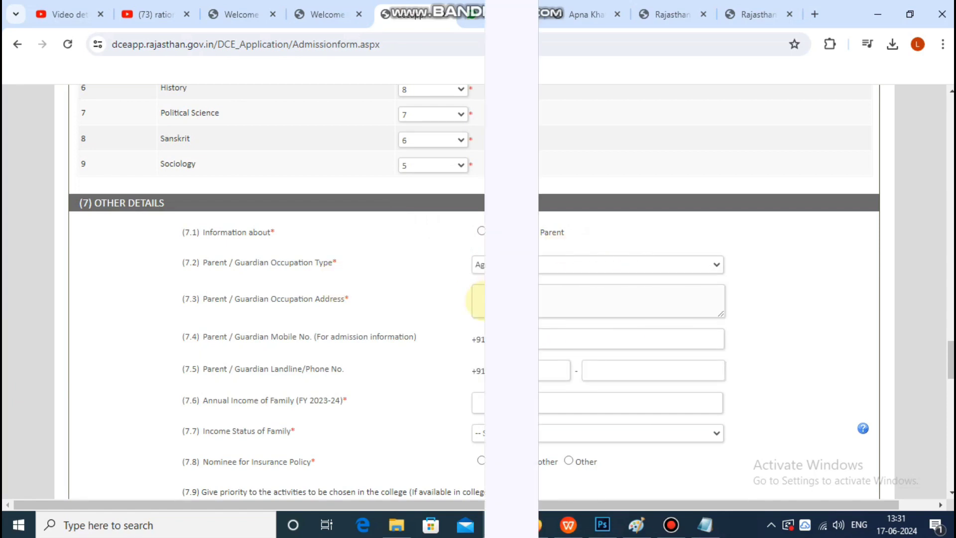
type("VI...HANA")
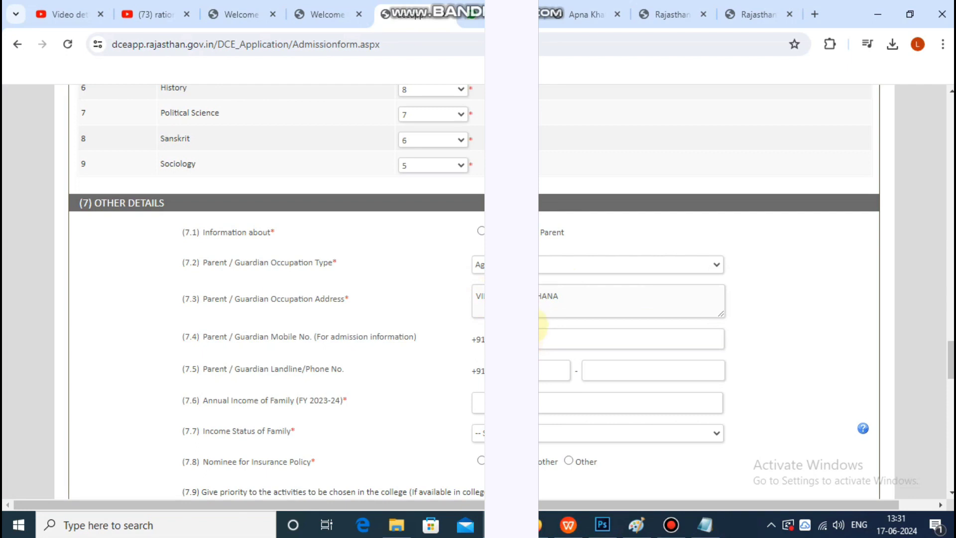
Enter the family's annual income and select the family income status
scroll(535, 324, "down", 2)
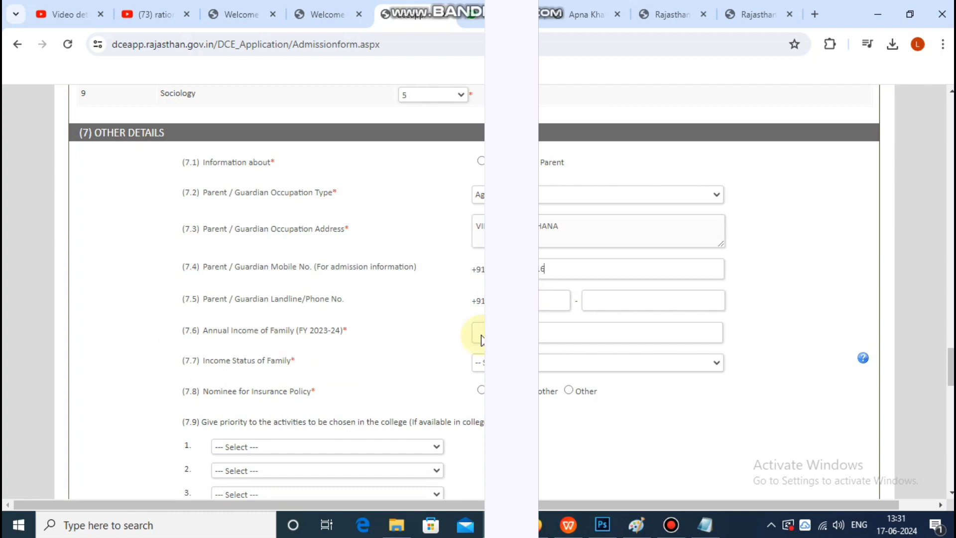
left_click(540, 331)
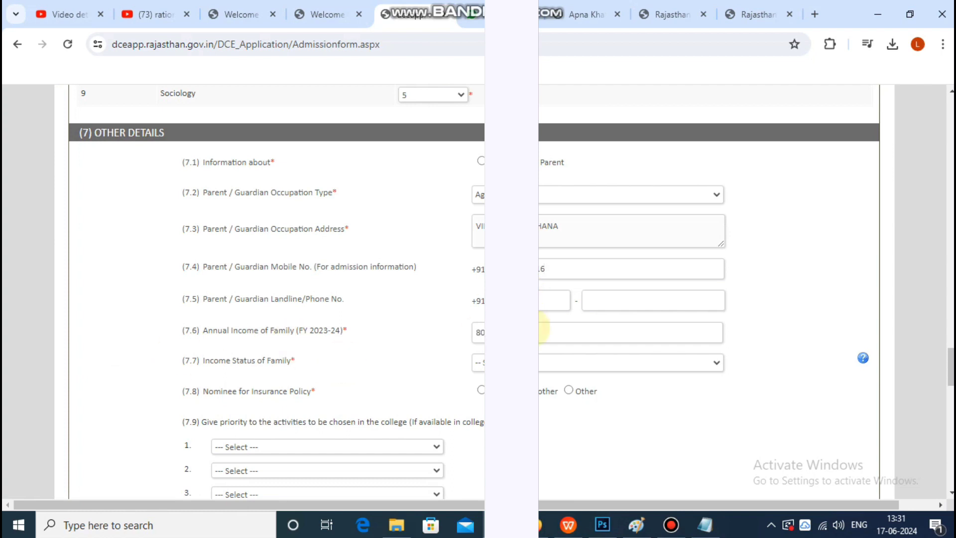
key("Tab")
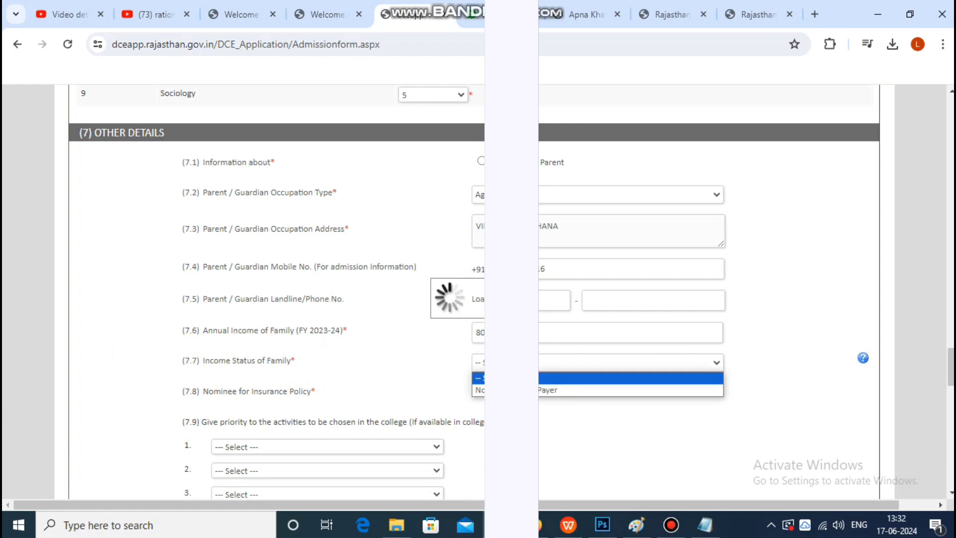
scroll(762, 333, "down", 1)
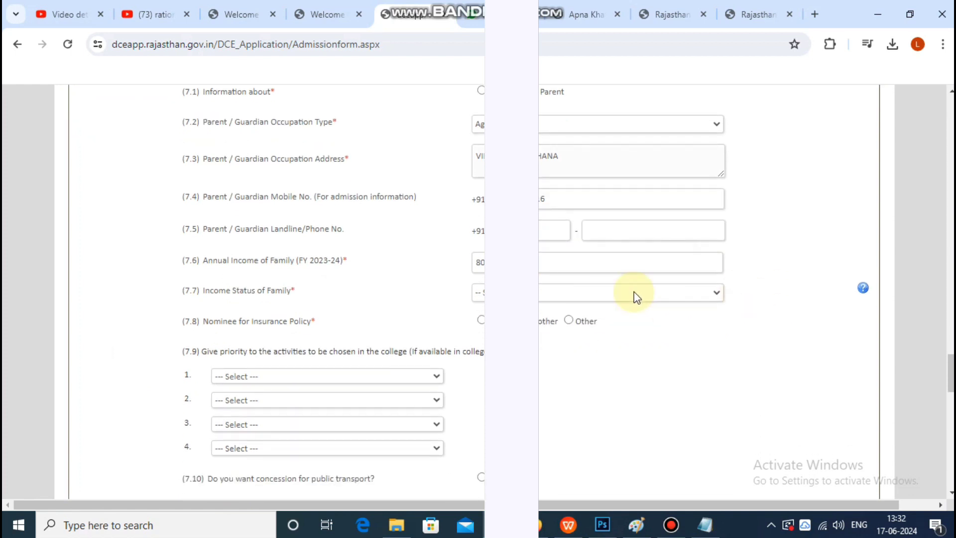
left_click(634, 294)
left_click(564, 322)
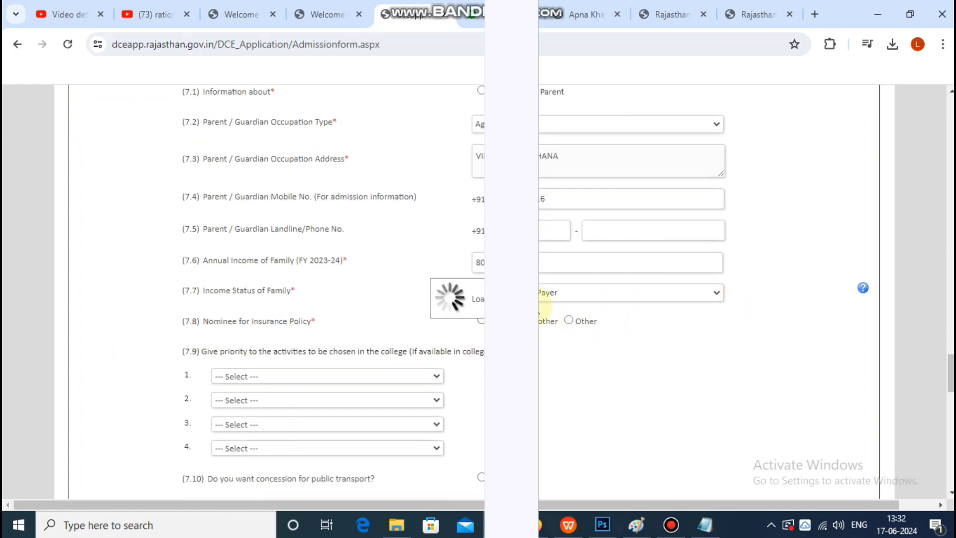
scroll(565, 321, "down", 2)
scroll(474, 292, "down", 1)
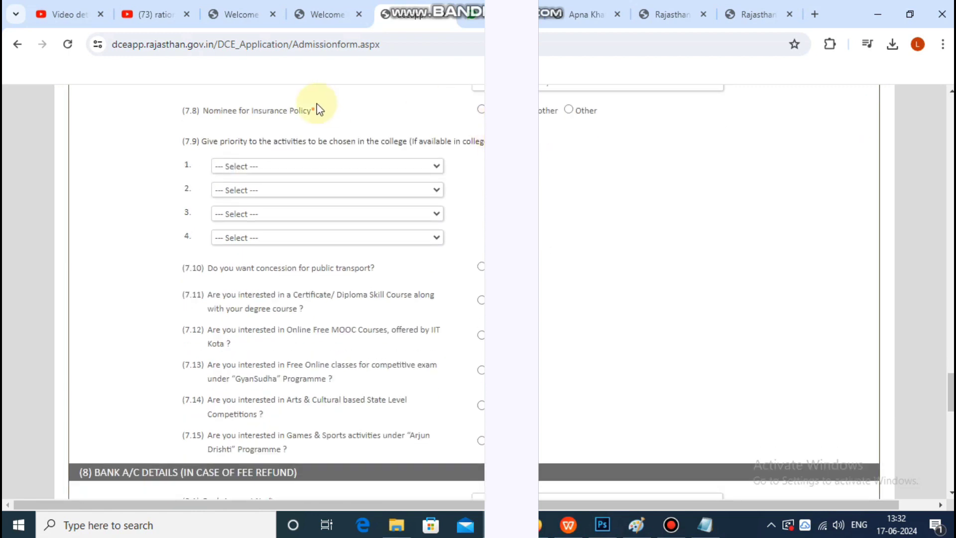
Make Father the insurance nominee and rank activities NCC, NSS, Rovering/Rangering, Women's Cell
left_click(481, 109)
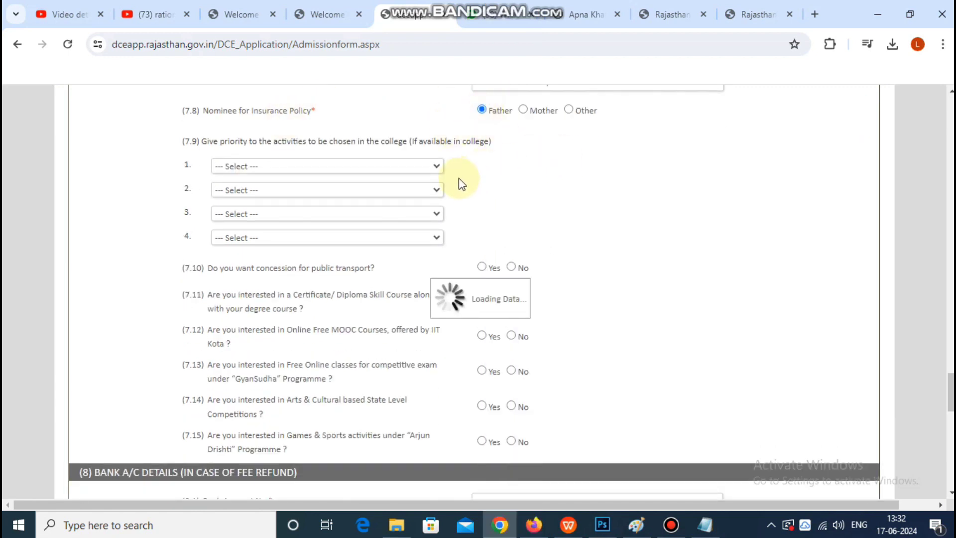
left_click(410, 169)
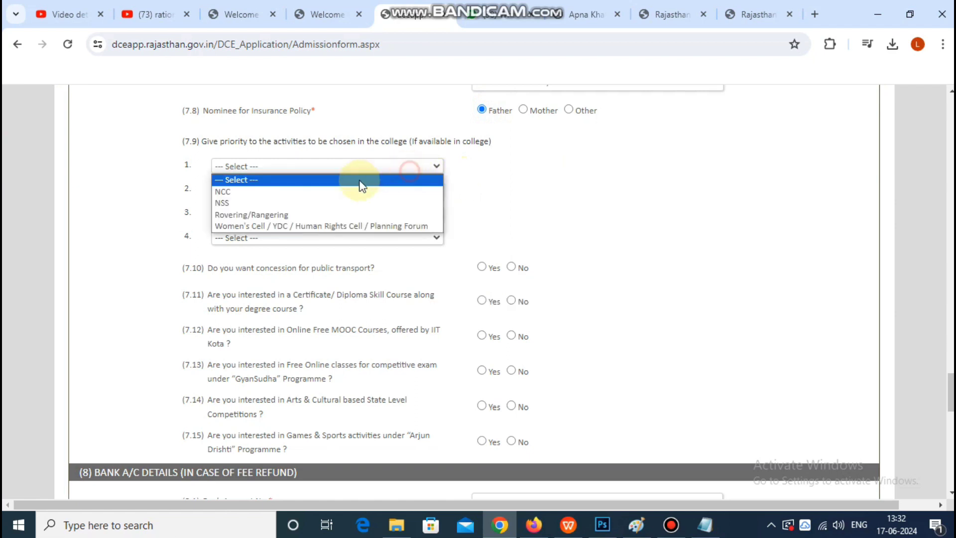
left_click(293, 193)
left_click(246, 192)
left_click(252, 227)
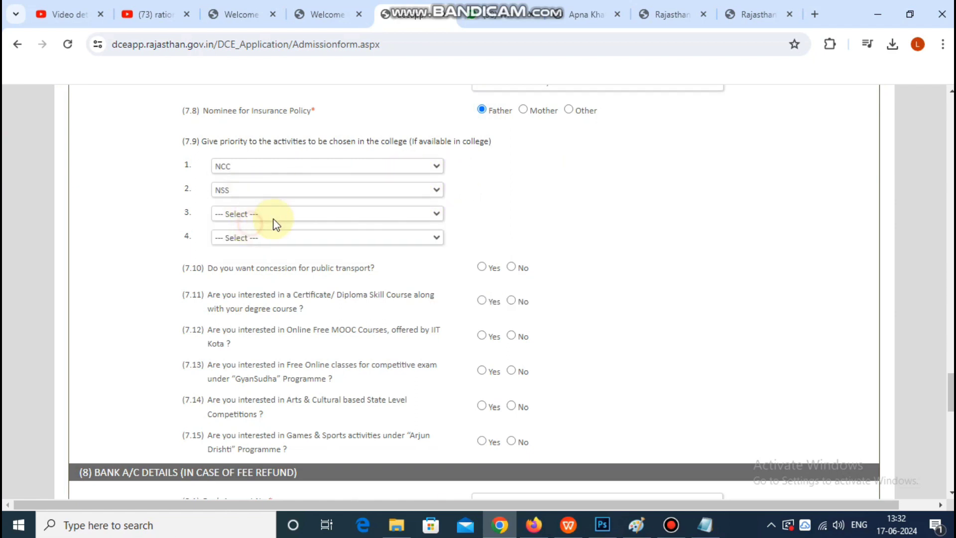
left_click(274, 214)
left_click(271, 262)
left_click(315, 238)
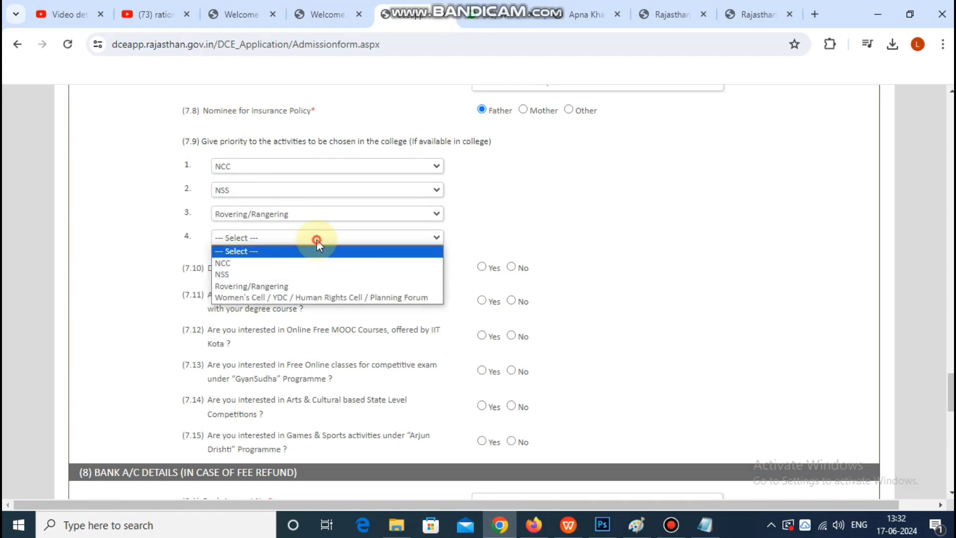
left_click(261, 295)
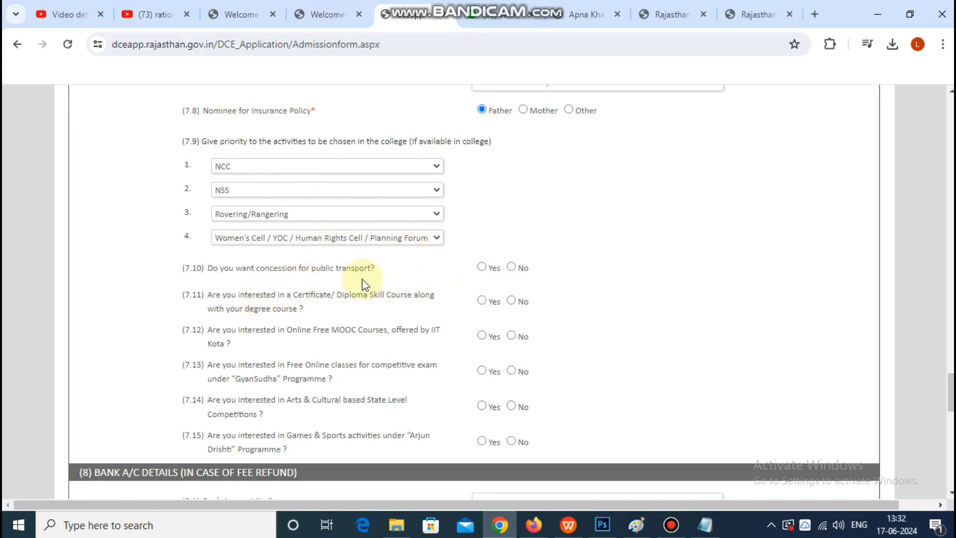
Answer No to transport concession, skill course, GyanSudha, Arjun Drishti and arts competitions
left_click(512, 268)
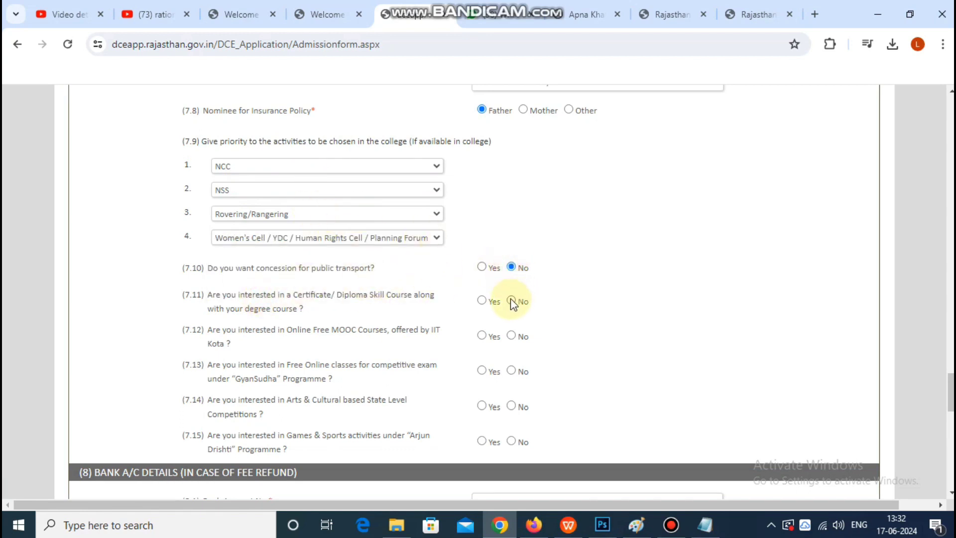
left_click(512, 302)
left_click(511, 371)
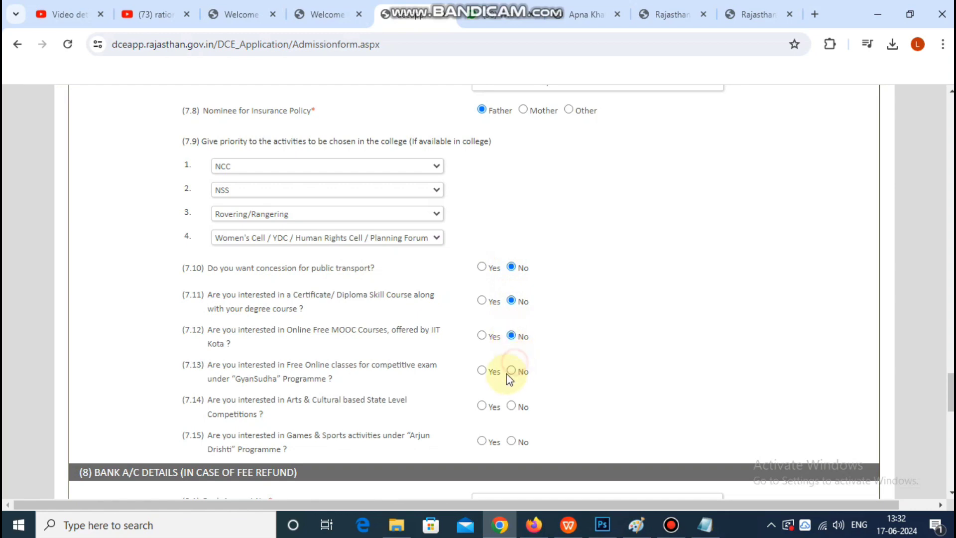
scroll(528, 388, "down", 2)
scroll(534, 319, "down", 3)
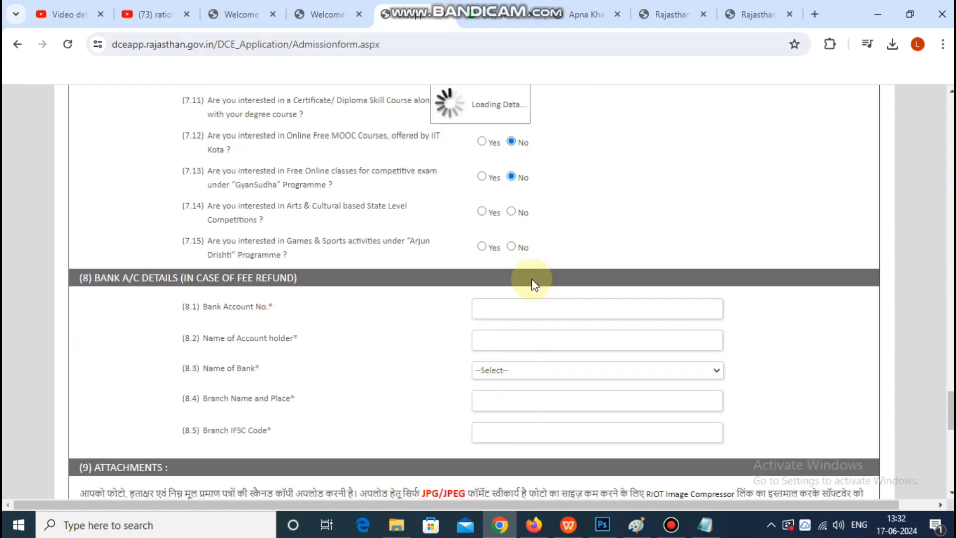
scroll(516, 294, "down", 4)
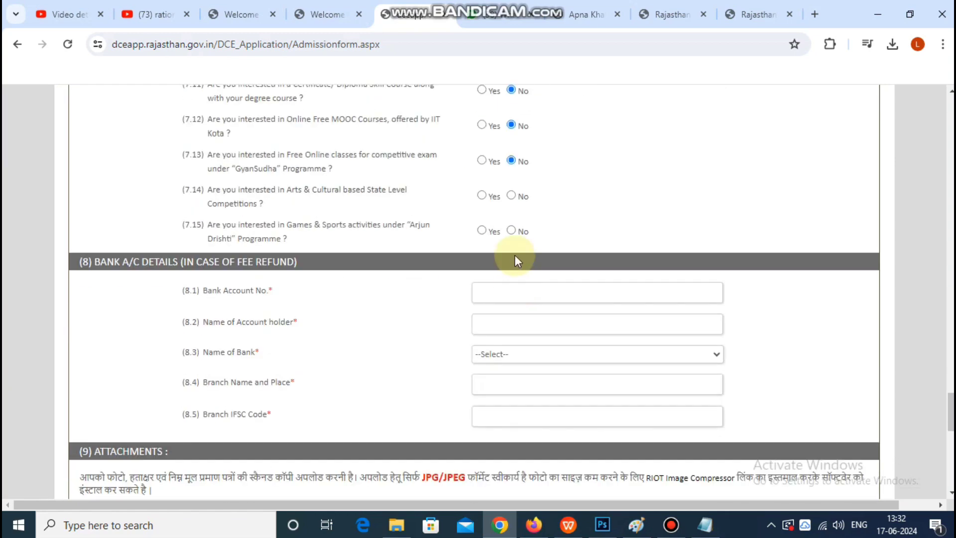
left_click(511, 230)
left_click(511, 196)
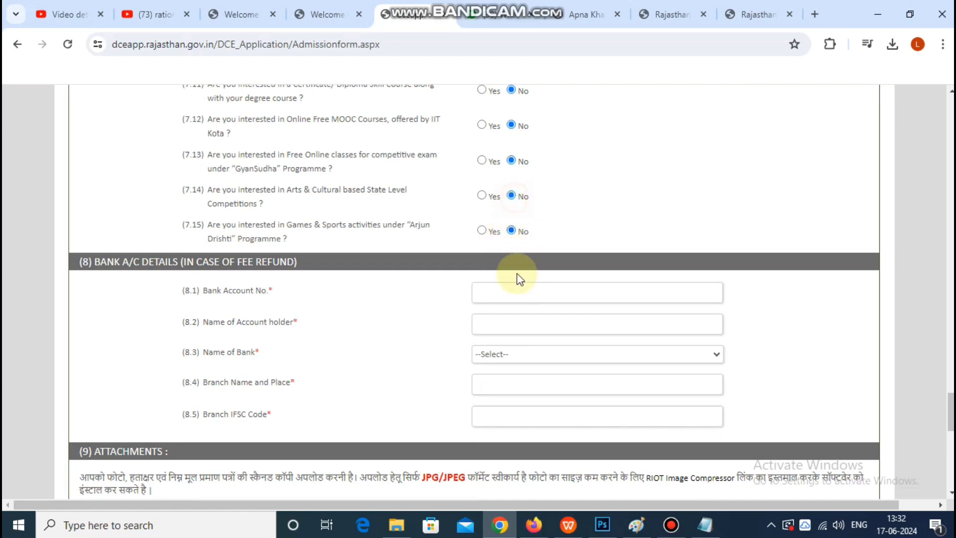
Tick the declaration checkbox at the bottom of the form
scroll(516, 274, "down", 2)
scroll(502, 323, "down", 3)
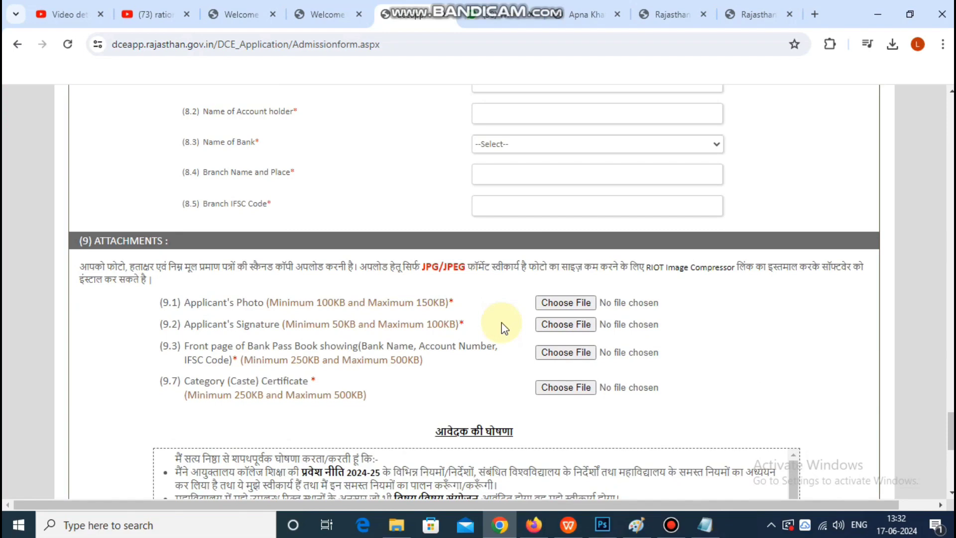
scroll(503, 325, "down", 1)
scroll(501, 322, "down", 4)
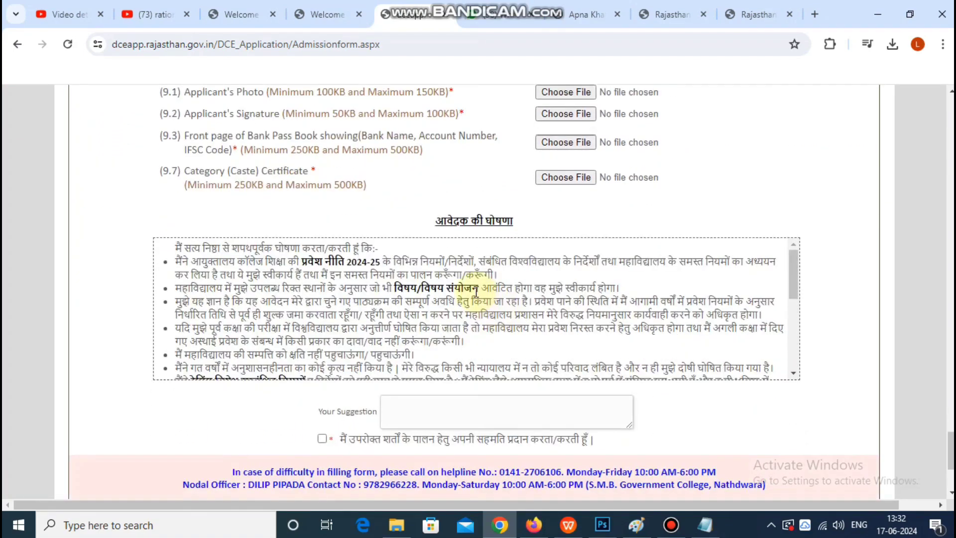
left_click(333, 440)
Begin entering the bank account number in the Bank A/C fields
scroll(598, 339, "up", 6)
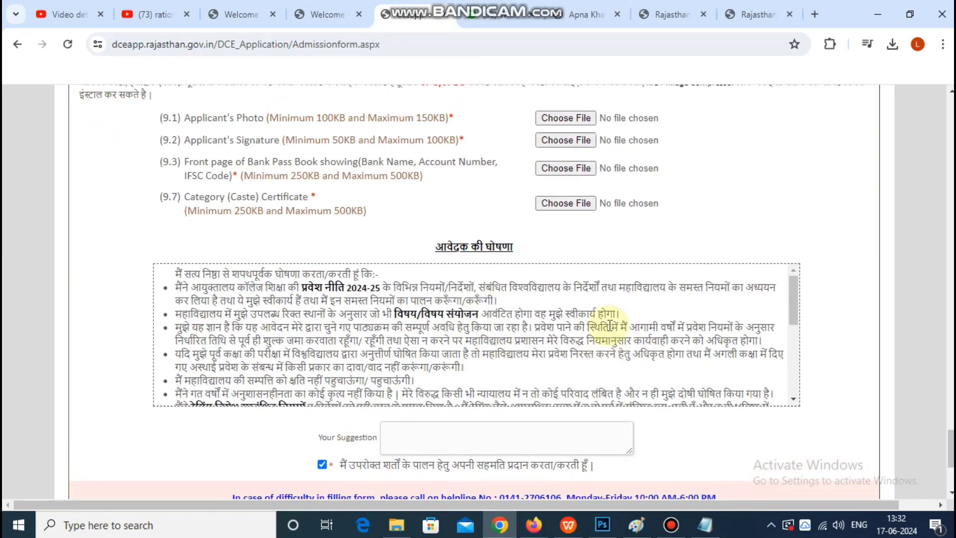
left_click(517, 155)
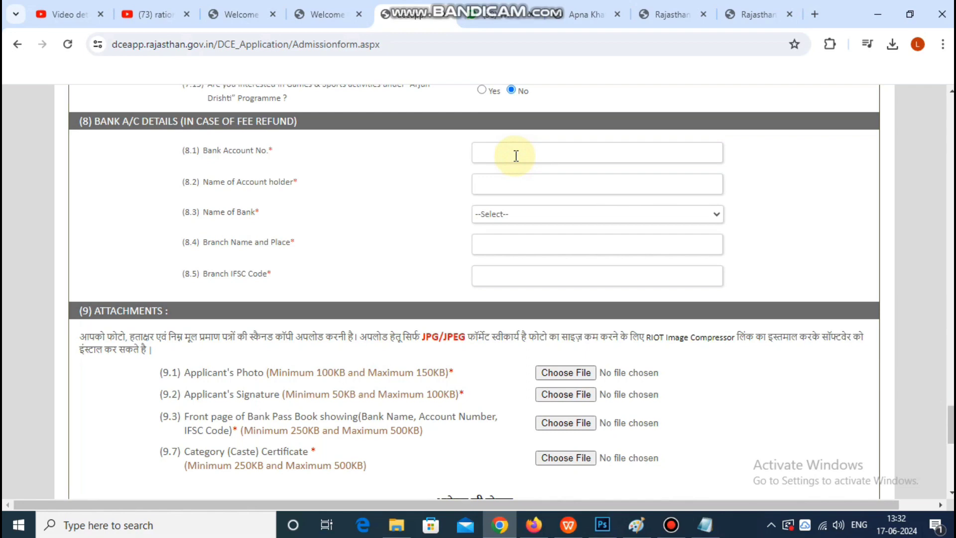
left_click(516, 156)
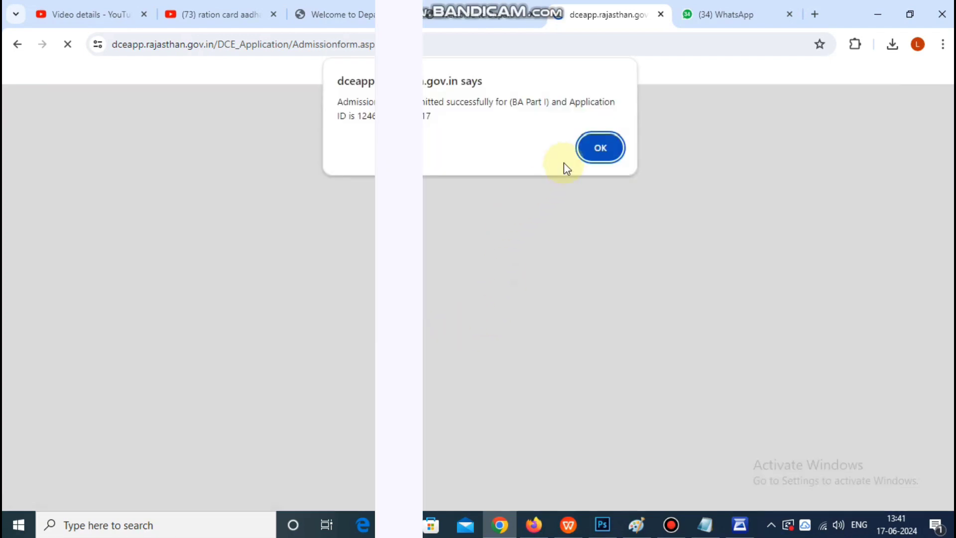
Dismiss the submission alert and print the application preview to the EPSON L3250 Series
left_click(601, 145)
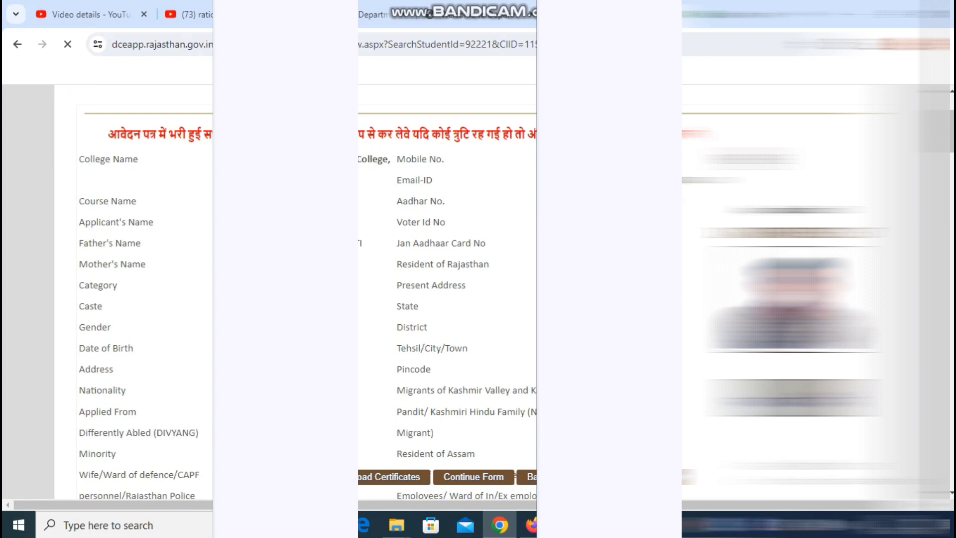
scroll(402, 367, "down", 15)
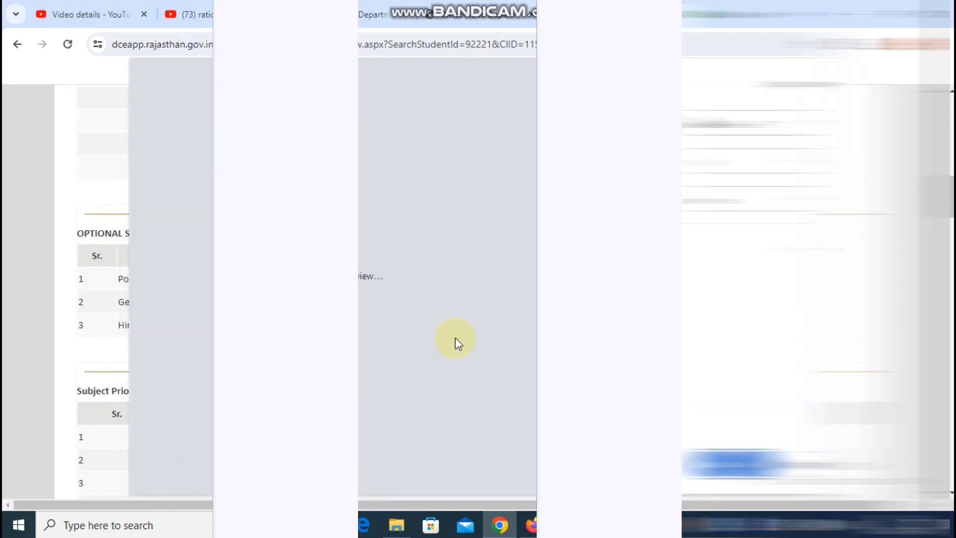
left_click(697, 124)
left_click(726, 142)
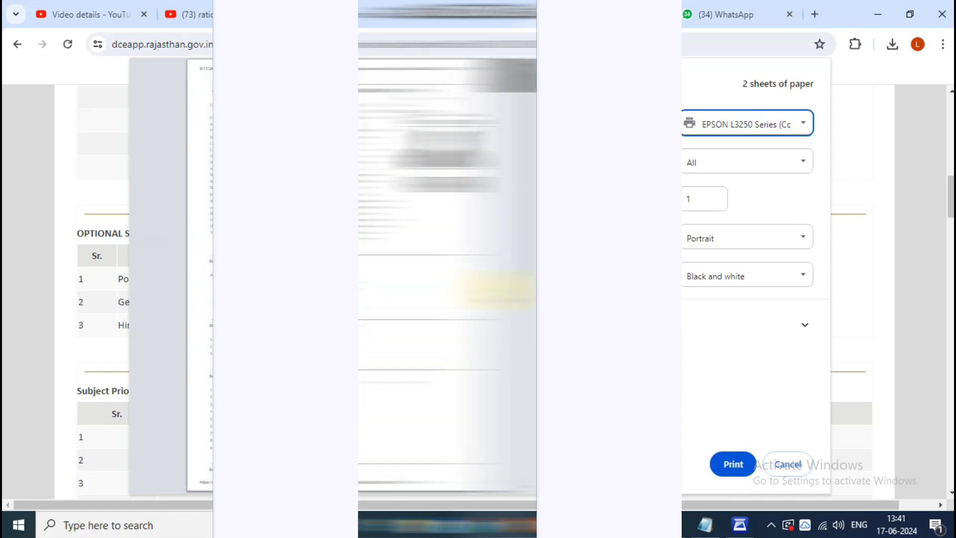
scroll(522, 369, "down", 5)
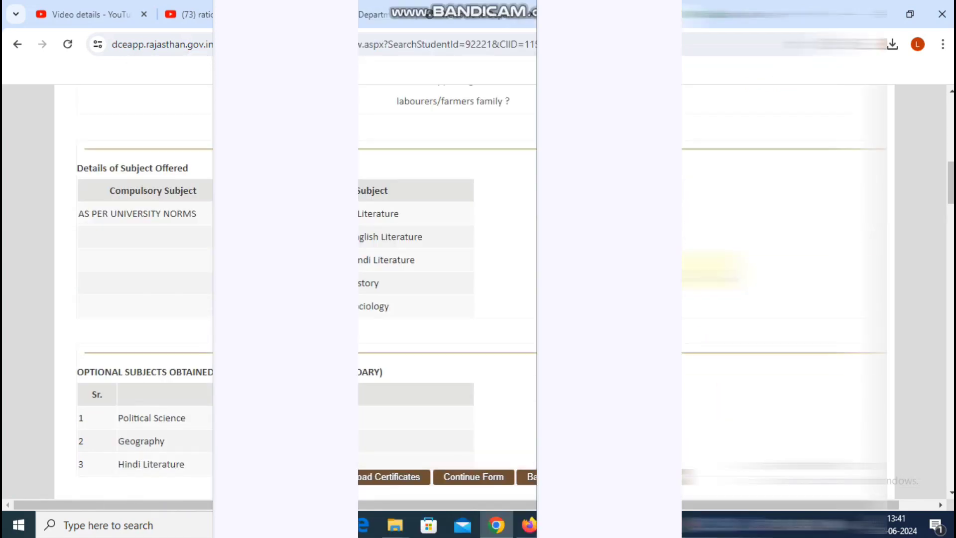